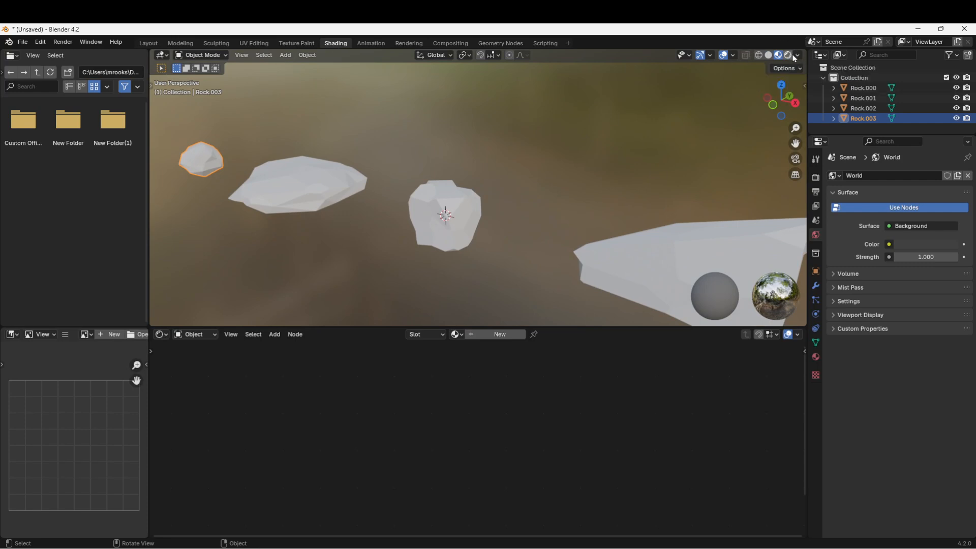
Set the render engine to Cycles and switch the 3D viewport to rendered shading
{"action": "middle_click_drag", "start_coordinate": [407, 170], "coordinate": [411, 183]}
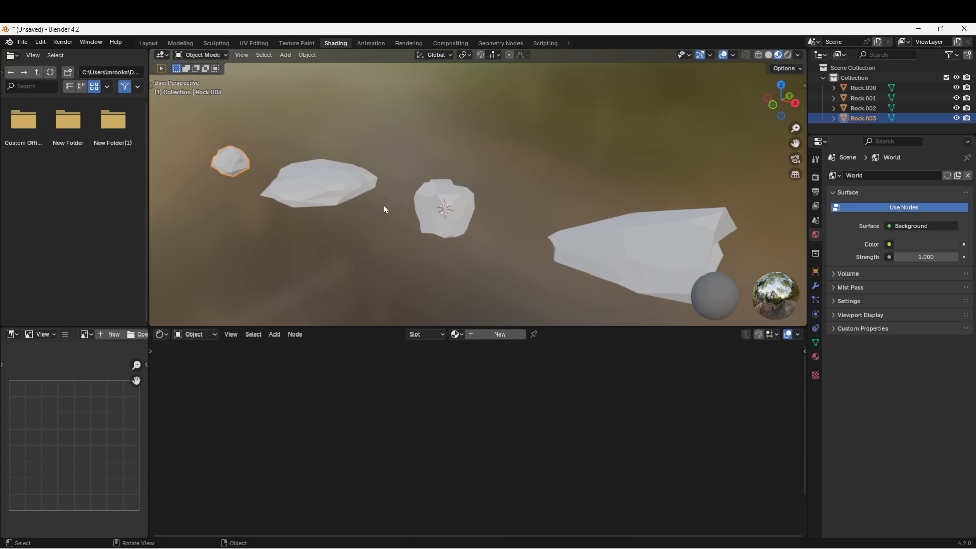
{"action": "left_click", "coordinate": [816, 178]}
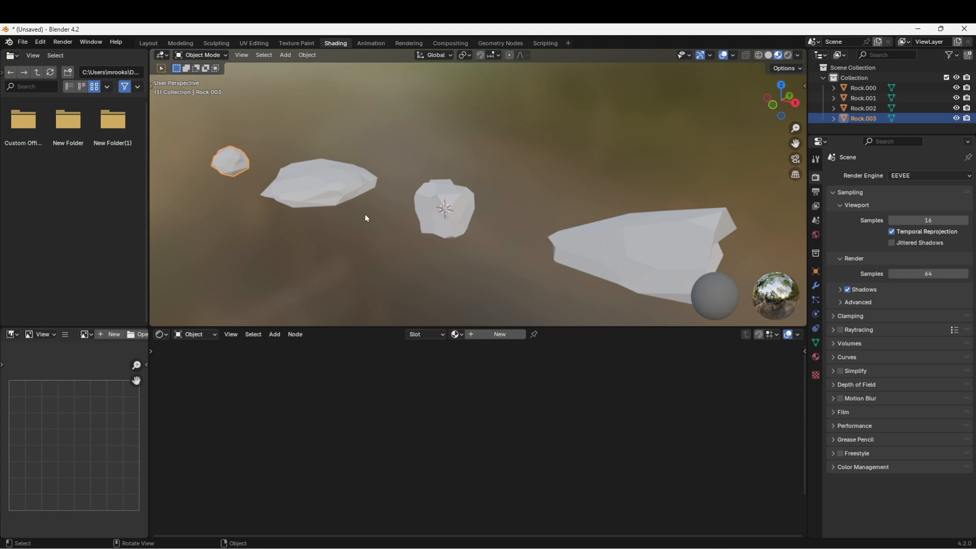
{"action": "left_click", "coordinate": [898, 176]}
{"action": "left_click", "coordinate": [903, 208]}
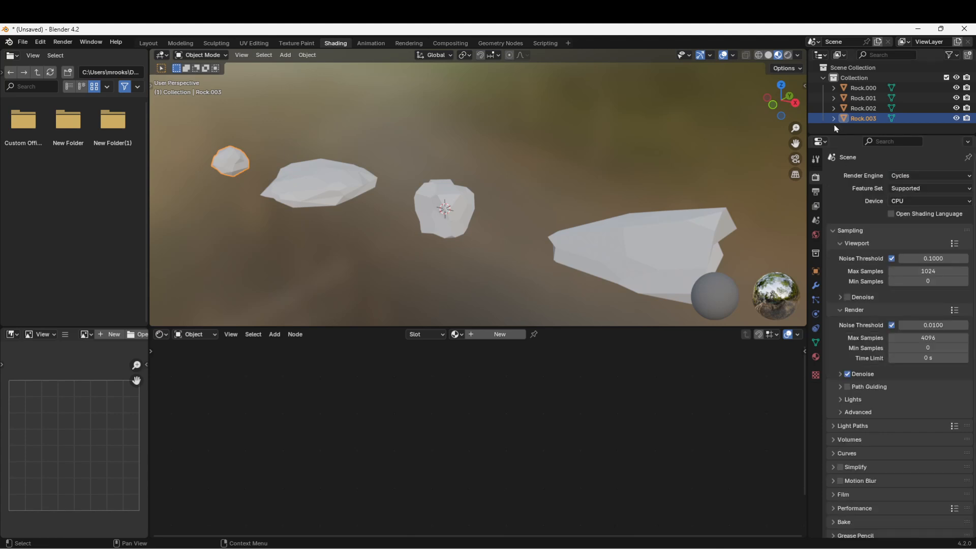
{"action": "left_click", "coordinate": [789, 58]}
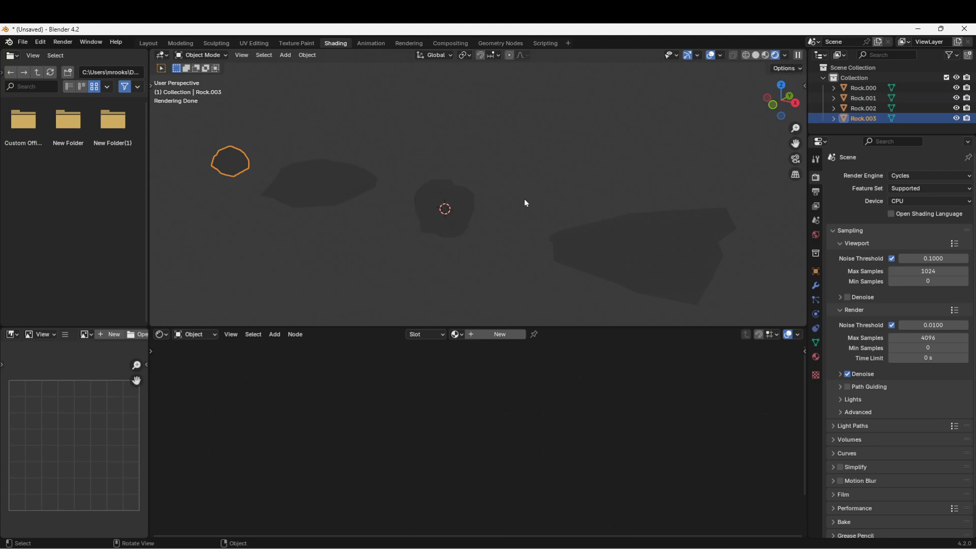
Use a Sky Texture as the world background's surface color
{"action": "left_click", "coordinate": [816, 235]}
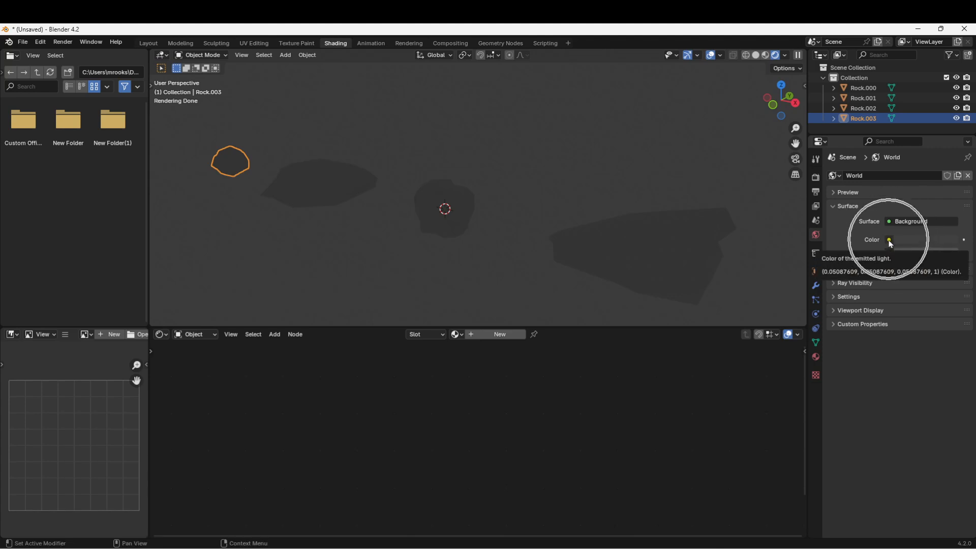
{"action": "left_click", "coordinate": [889, 240]}
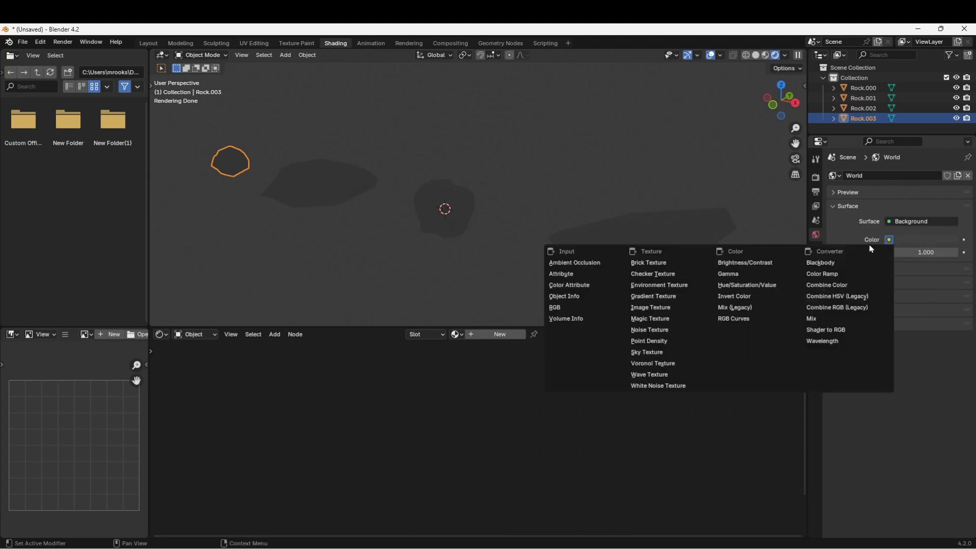
{"action": "left_click", "coordinate": [639, 353]}
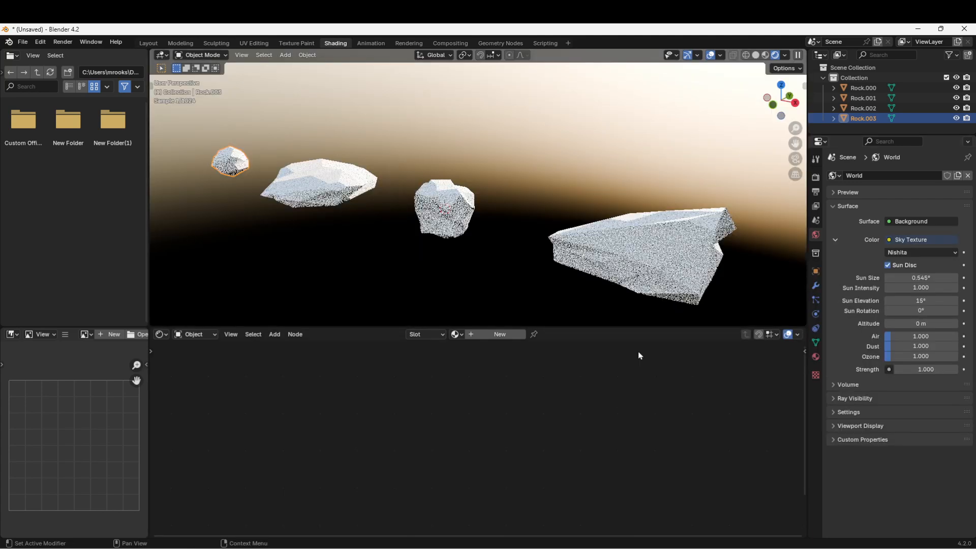
{"action": "middle_click_drag", "start_coordinate": [459, 205], "coordinate": [398, 242]}
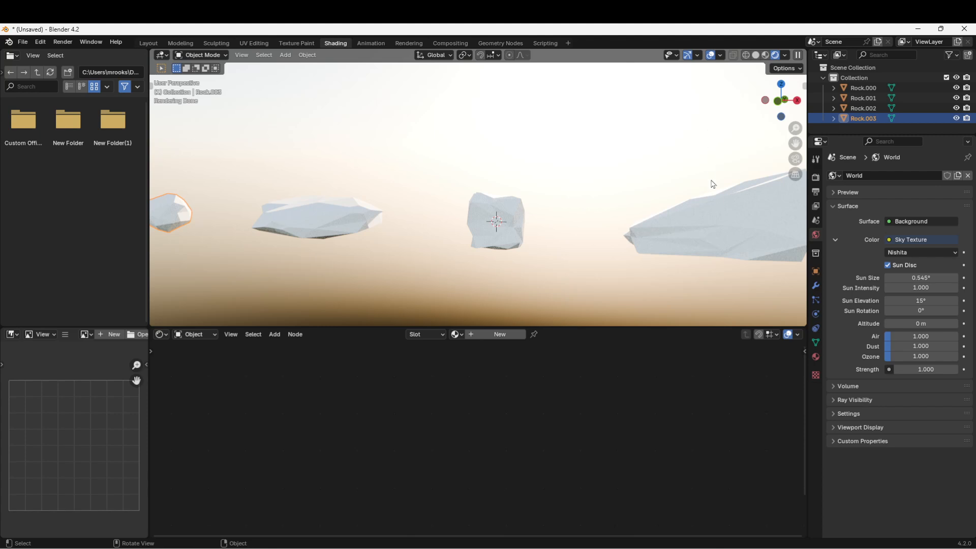
Return the 3D viewport to material preview shading and select all four rocks, ending with the smallest one
{"action": "left_click", "coordinate": [766, 56]}
{"action": "middle_click_drag", "start_coordinate": [425, 195], "coordinate": [479, 206]}
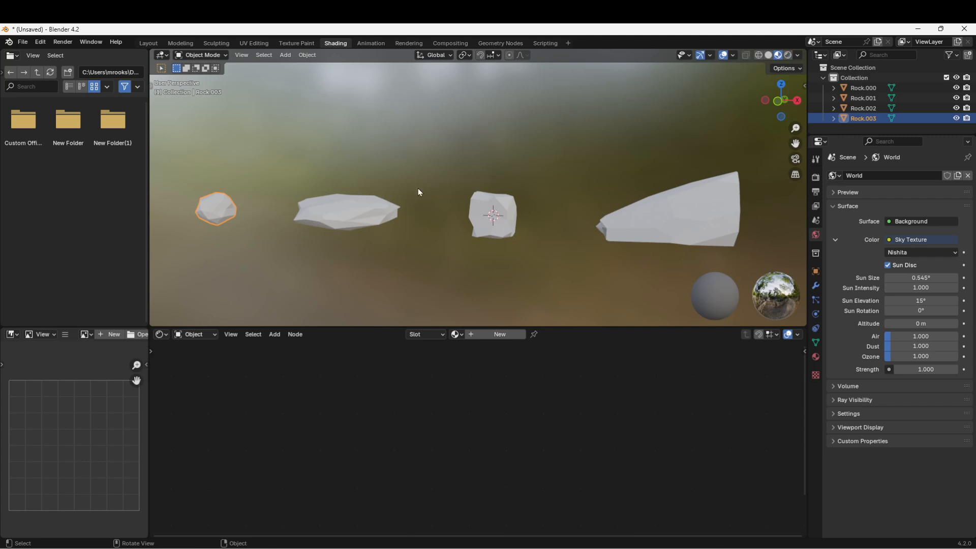
{"action": "left_click", "coordinate": [680, 211]}
{"action": "left_click", "coordinate": [480, 213], "text": "shift"}
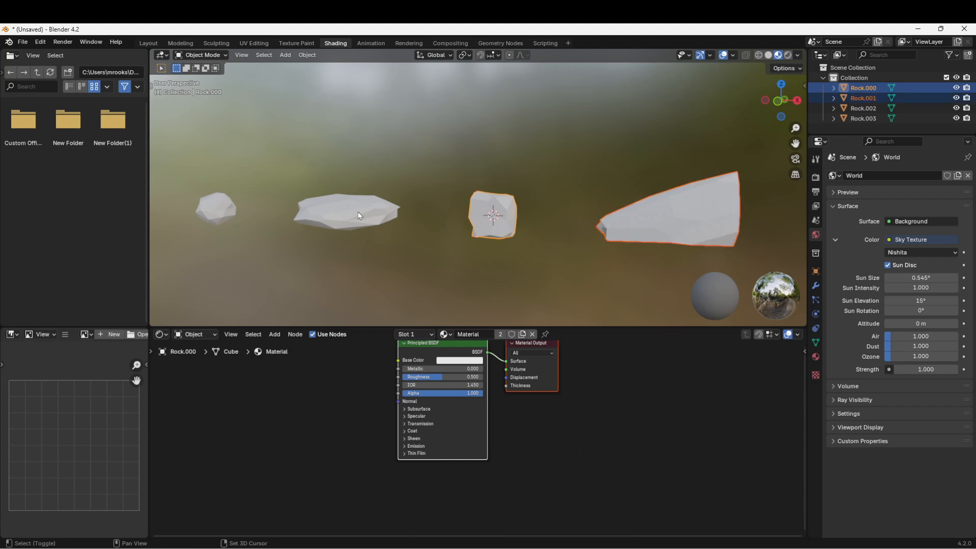
{"action": "left_click", "coordinate": [358, 211], "text": "shift"}
{"action": "left_click", "coordinate": [220, 210], "text": "shift"}
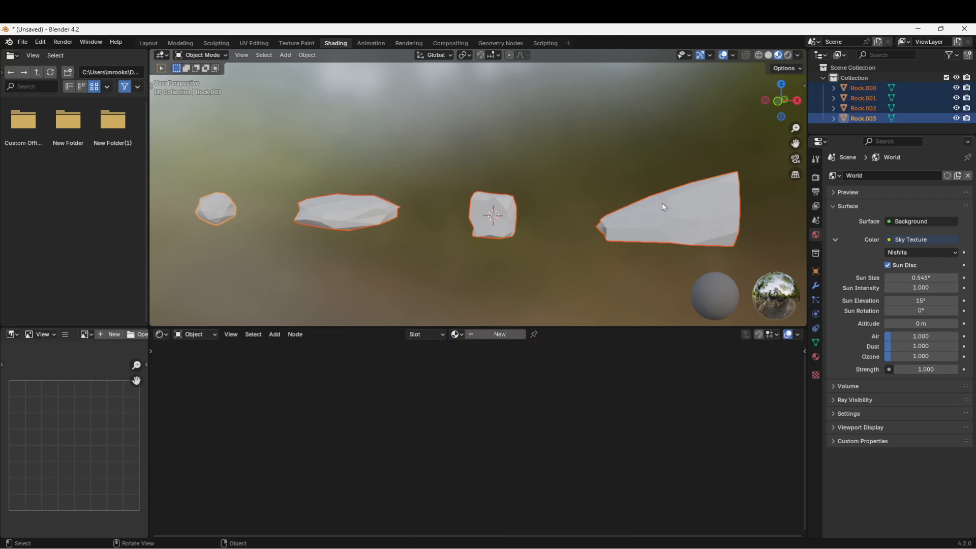
Reselect all four rocks with the smallest one active, create a new material on it and link that material to the others
{"action": "left_click", "coordinate": [683, 226]}
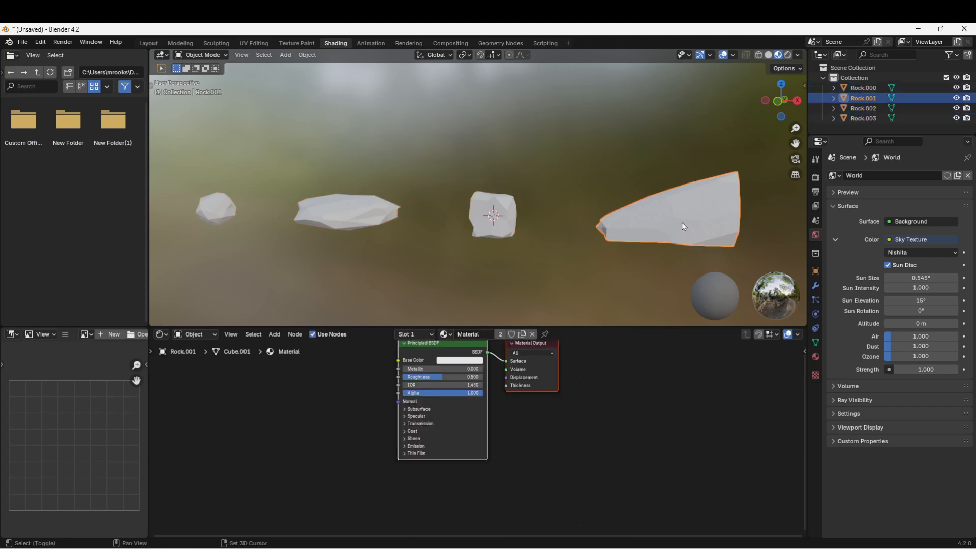
{"action": "left_click", "coordinate": [490, 210], "text": "shift"}
{"action": "left_click", "coordinate": [334, 215], "text": "shift"}
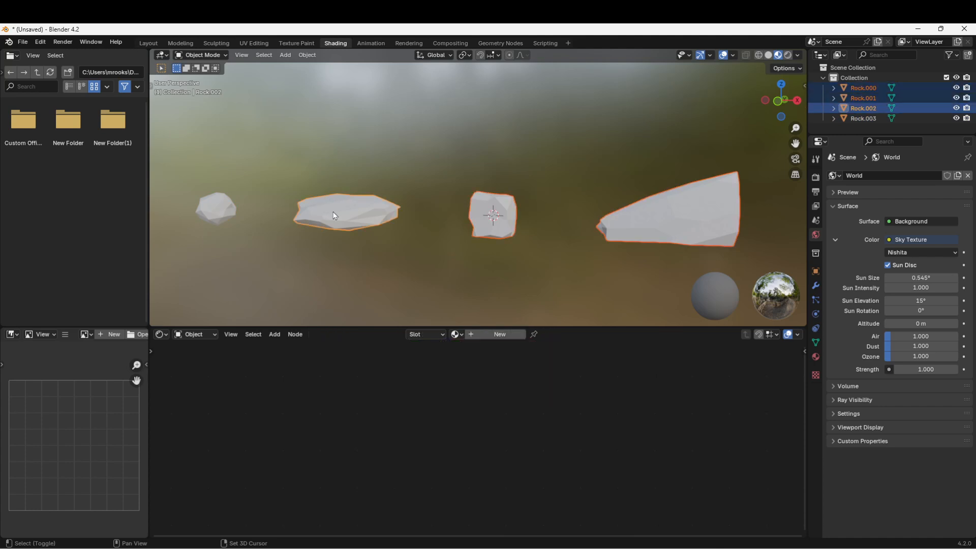
{"action": "left_click", "coordinate": [201, 217], "text": "shift"}
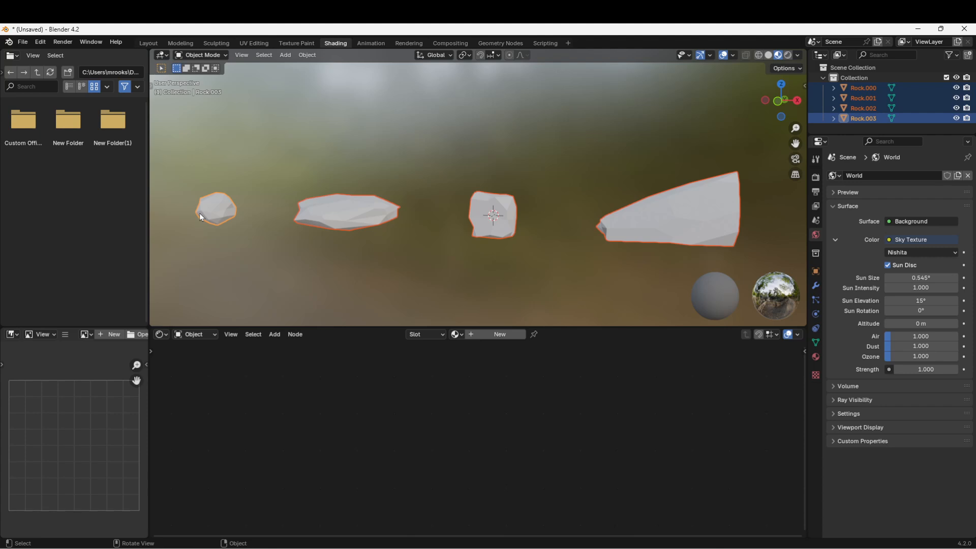
{"action": "left_click", "coordinate": [501, 334]}
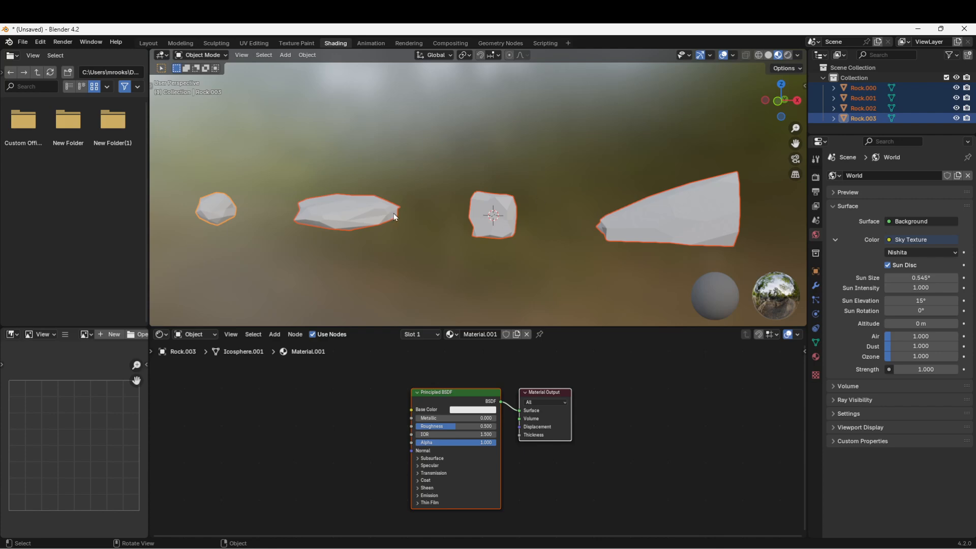
{"action": "key", "text": "ctrl+l"}
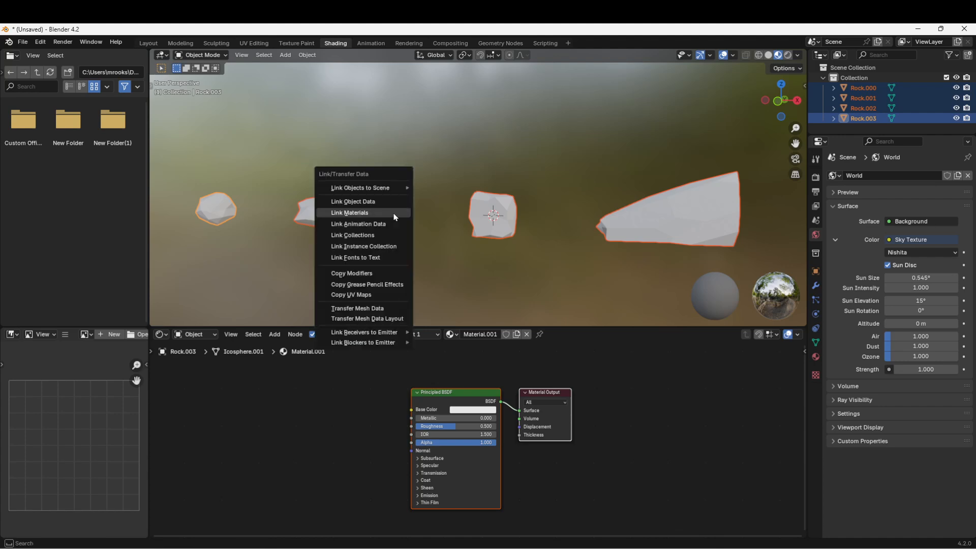
{"action": "left_click", "coordinate": [360, 214]}
Check the material assigned to each rock by selecting the rocks one after another
{"action": "left_click", "coordinate": [358, 214]}
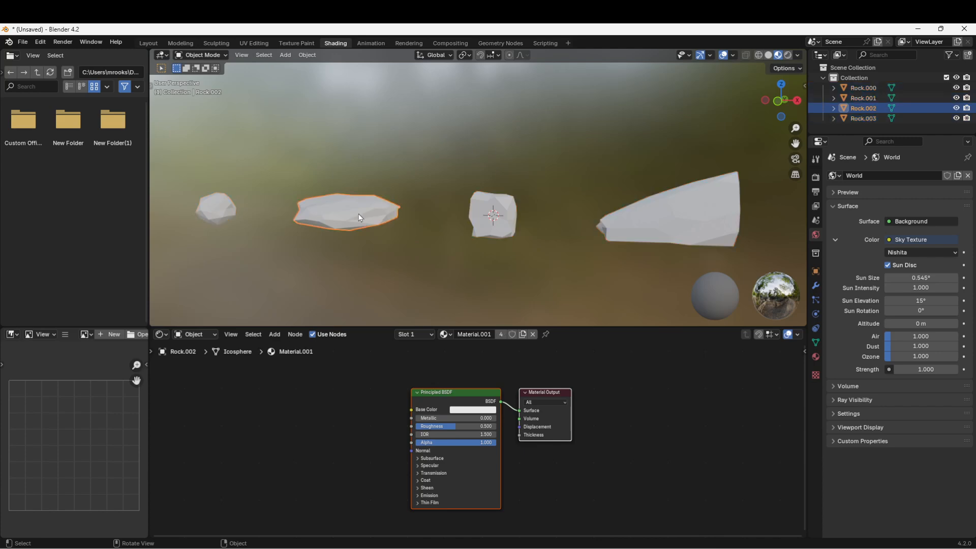
{"action": "left_click", "coordinate": [478, 212]}
{"action": "left_click", "coordinate": [619, 215]}
{"action": "left_click", "coordinate": [502, 209]}
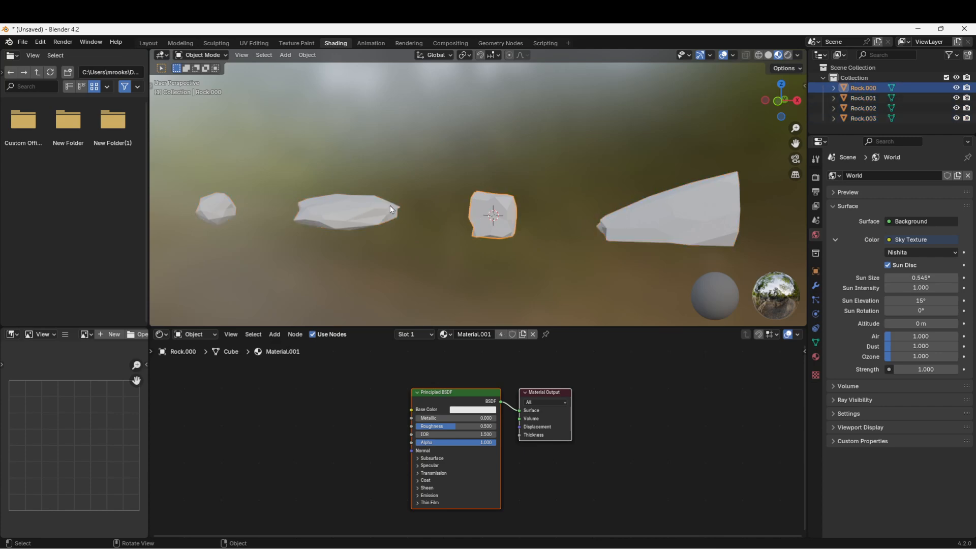
{"action": "left_click", "coordinate": [351, 205]}
{"action": "left_click", "coordinate": [206, 206]}
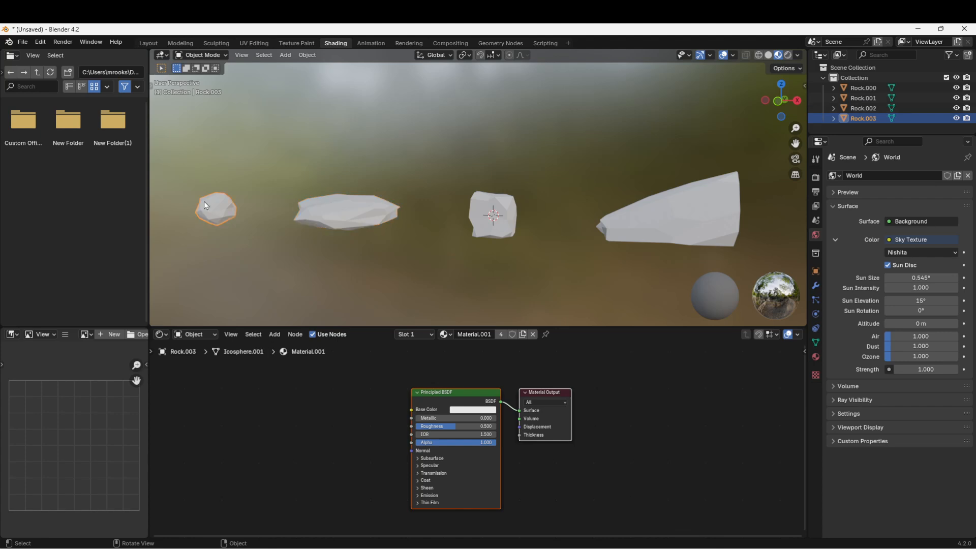
Enlarge the shader node editor and shift the Principled BSDF node slightly away from the Material Output
{"action": "left_click_drag", "start_coordinate": [348, 327], "coordinate": [349, 305]}
{"action": "left_click_drag", "start_coordinate": [430, 382], "coordinate": [496, 379]}
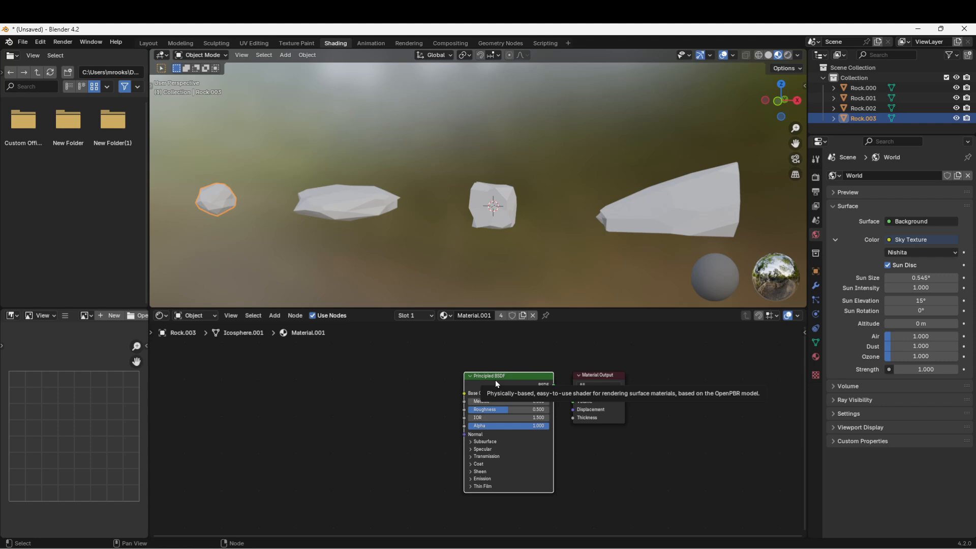
{"action": "left_click_drag", "start_coordinate": [483, 383], "coordinate": [480, 386]}
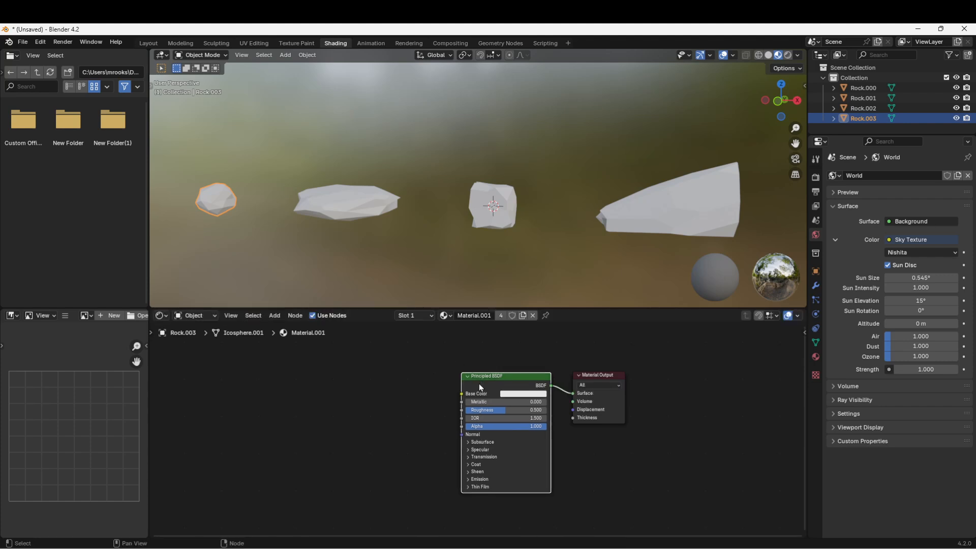
Add a Color Ramp node and connect its Color output to the Principled BSDF's Base Color
{"action": "key", "text": "shift+a"}
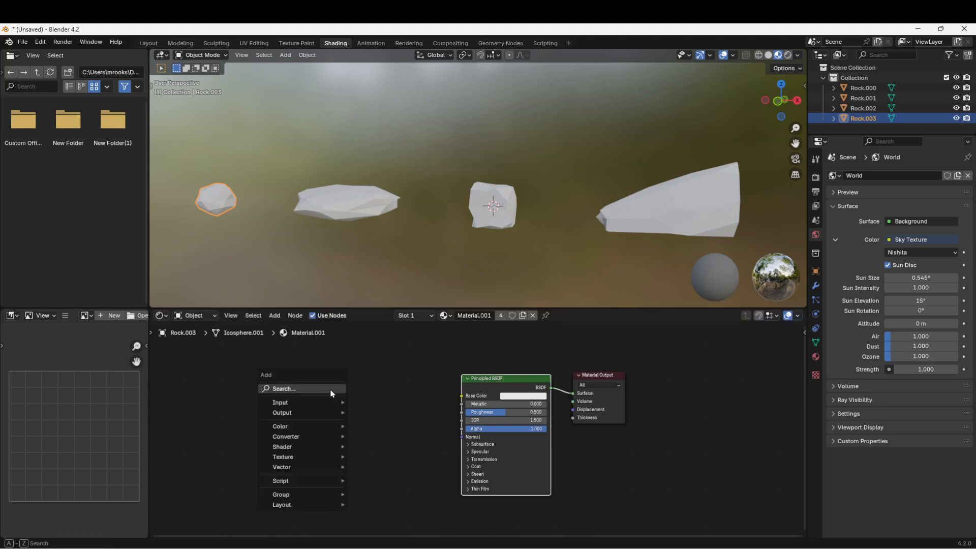
{"action": "type", "text": "ramp"}
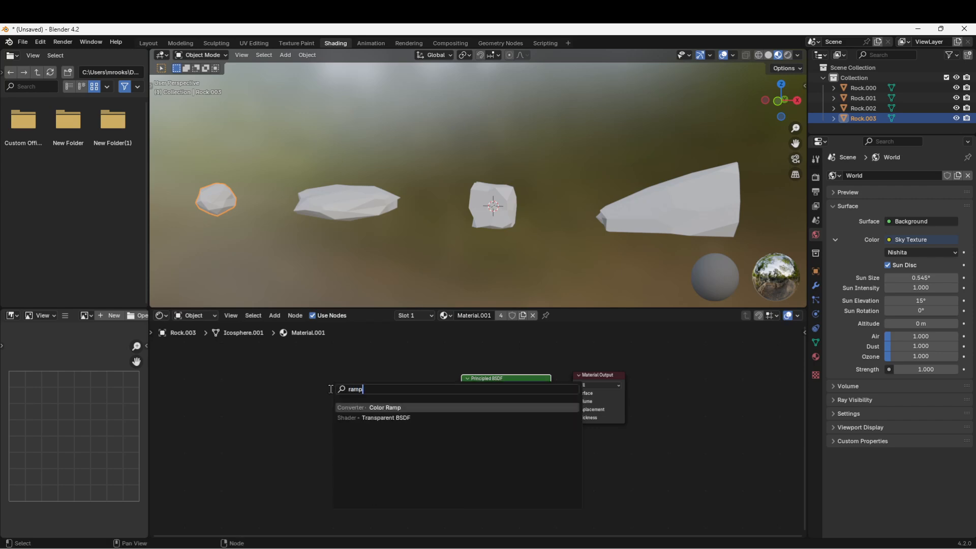
{"action": "left_click", "coordinate": [367, 407]}
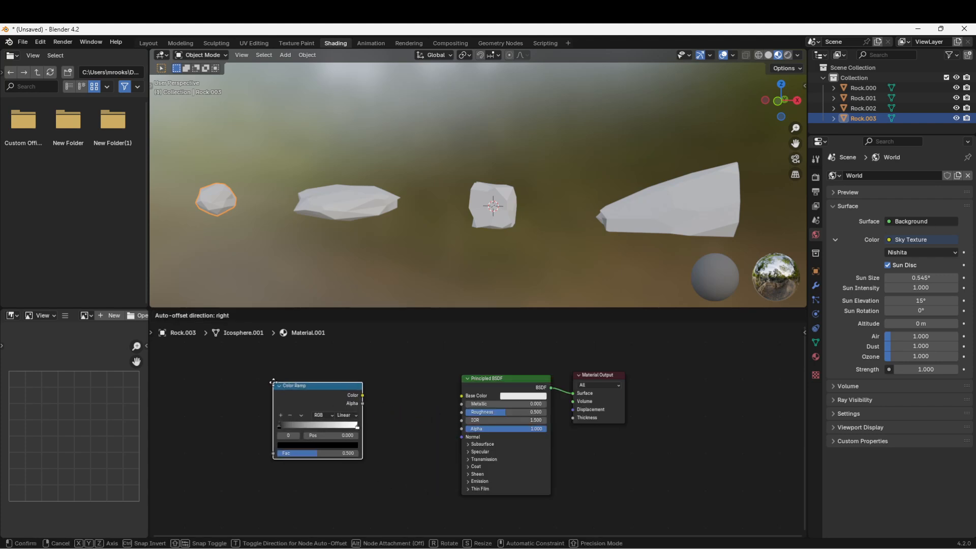
{"action": "left_click", "coordinate": [273, 383]}
{"action": "left_click_drag", "start_coordinate": [363, 397], "coordinate": [461, 395]}
Add an Object Info node and connect its Random output to the Color Ramp's Fac input
{"action": "middle_click_drag", "start_coordinate": [248, 403], "coordinate": [340, 398]}
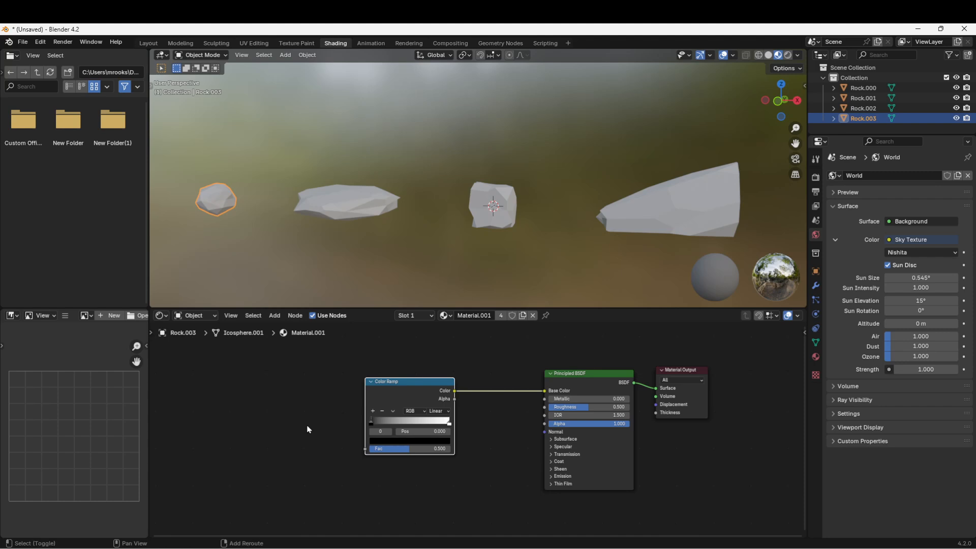
{"action": "key", "text": "shift+a"}
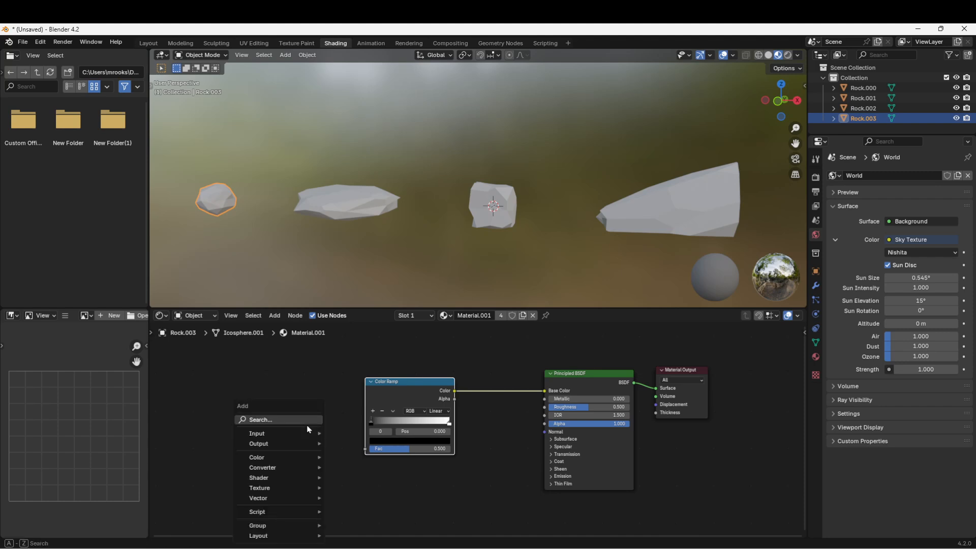
{"action": "type", "text": "objec"}
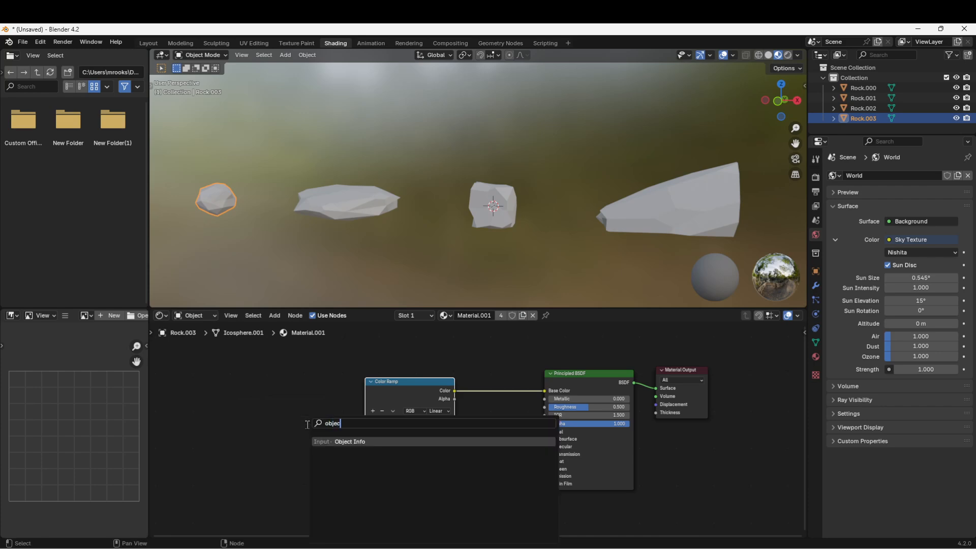
{"action": "key", "text": "Return"}
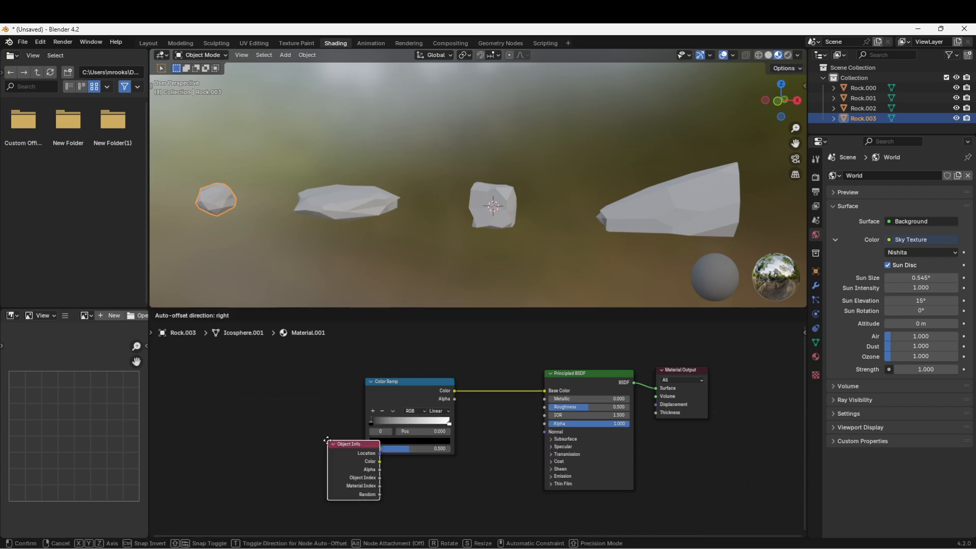
{"action": "left_click", "coordinate": [264, 445]}
{"action": "middle_click_drag", "start_coordinate": [287, 420], "coordinate": [288, 398]}
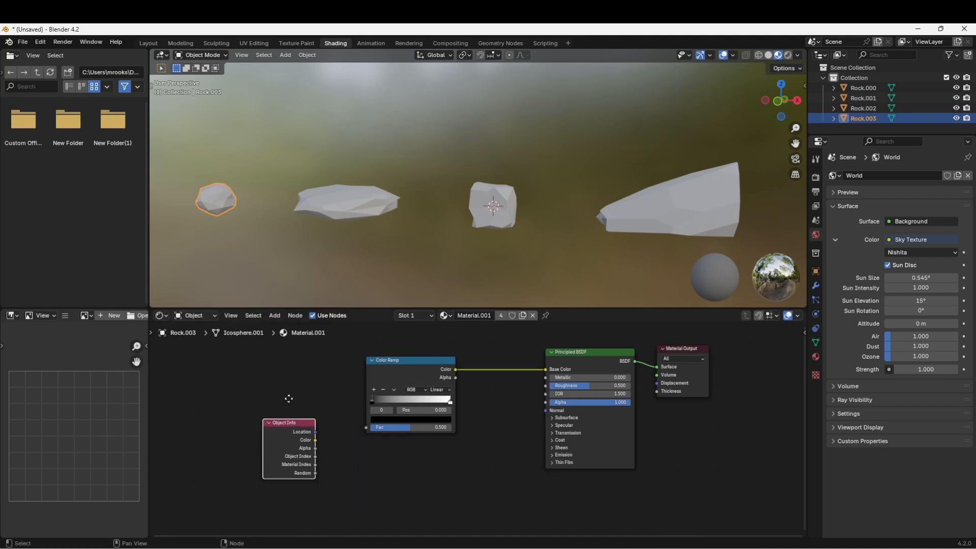
{"action": "left_click_drag", "start_coordinate": [316, 473], "coordinate": [367, 429]}
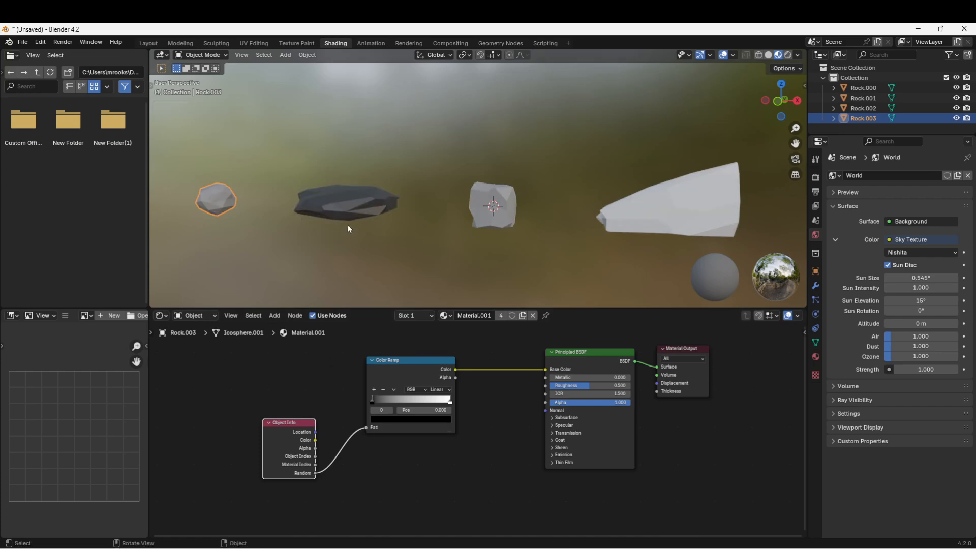
Lighten the Color Ramp's black stop at position 0 to a dark grey
{"action": "middle_click_drag", "start_coordinate": [311, 224], "coordinate": [550, 221]}
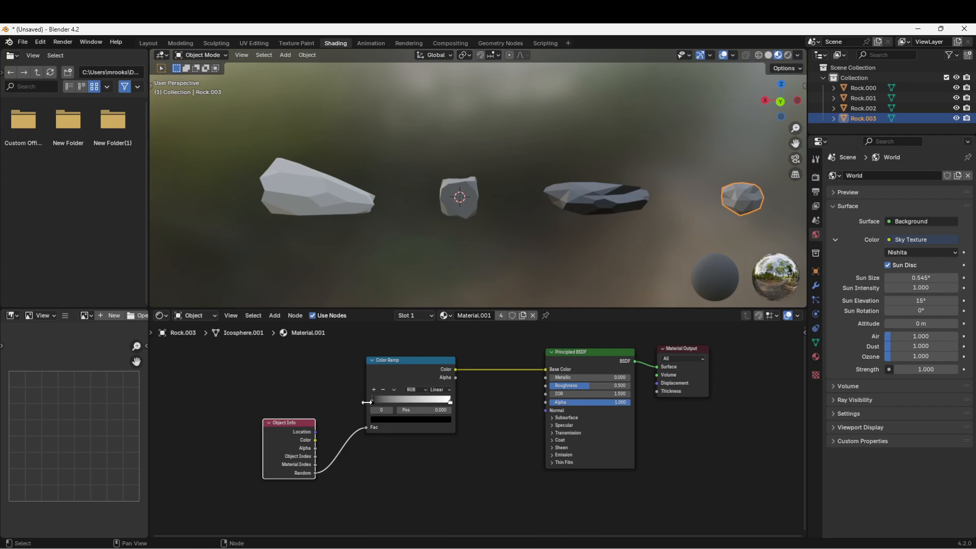
{"action": "scroll", "coordinate": [478, 428], "scroll_direction": "up", "scroll_amount": 2}
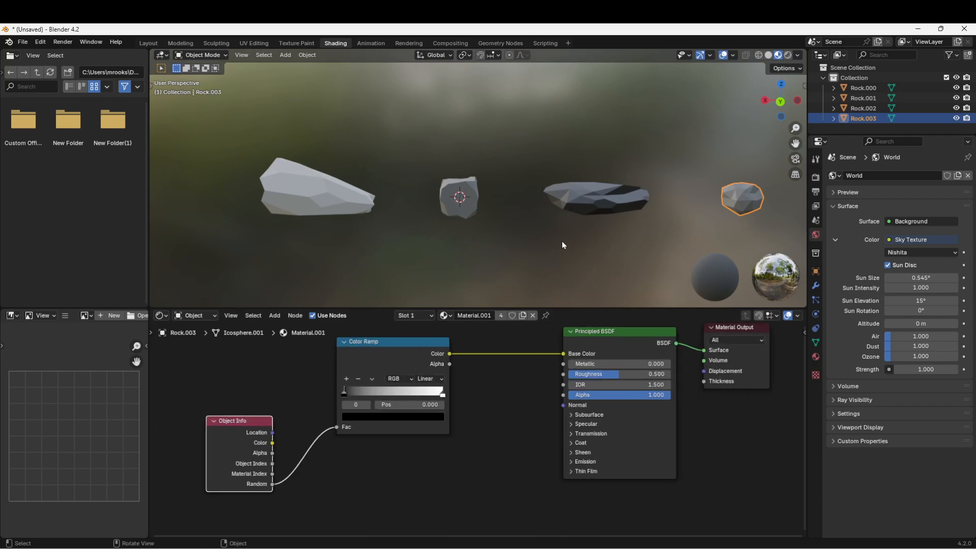
{"action": "middle_click_drag", "start_coordinate": [562, 241], "coordinate": [364, 261]}
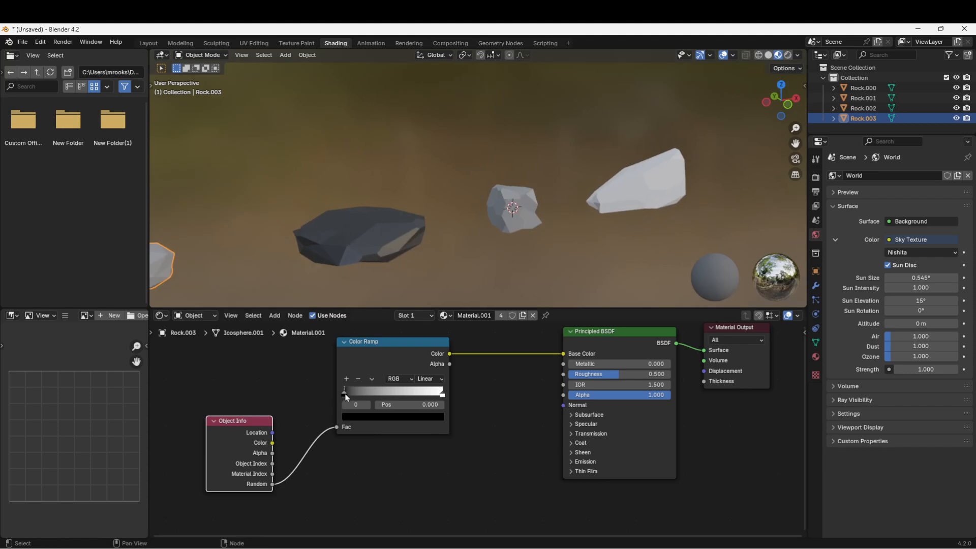
{"action": "left_click", "coordinate": [355, 417]}
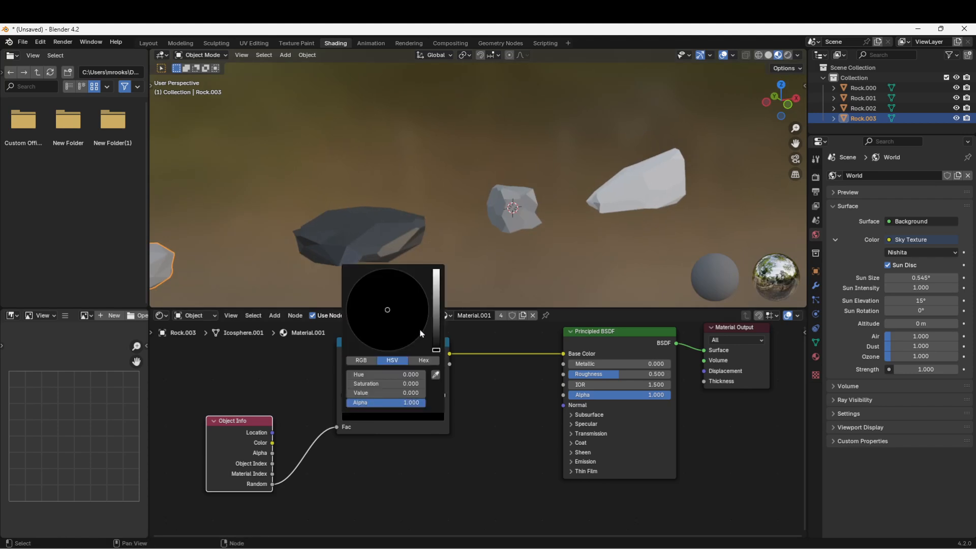
{"action": "left_click_drag", "start_coordinate": [438, 352], "coordinate": [436, 333]}
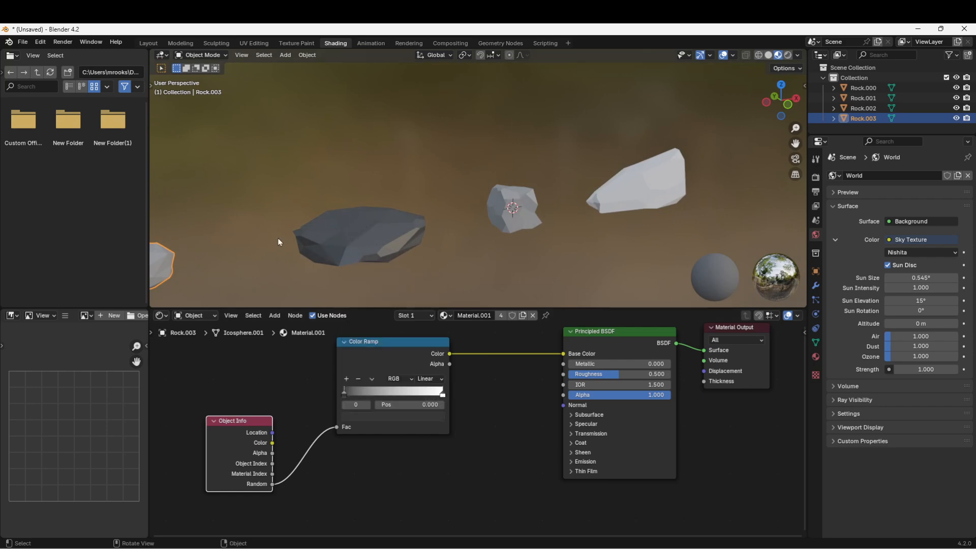
Darken the Color Ramp's white stop at position 1 to a light grey
{"action": "left_click", "coordinate": [443, 394]}
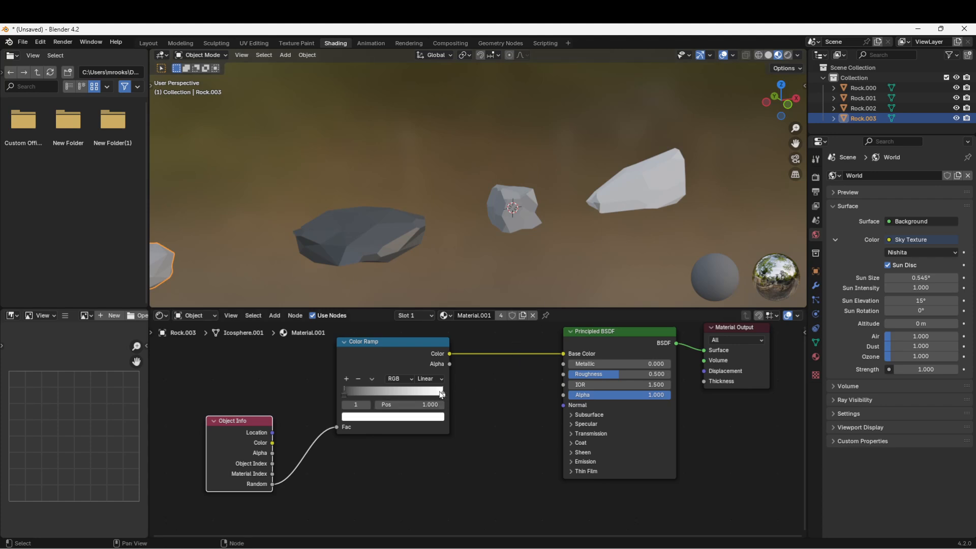
{"action": "left_click", "coordinate": [435, 418]}
{"action": "left_click_drag", "start_coordinate": [436, 272], "coordinate": [436, 295]}
{"action": "scroll", "coordinate": [325, 242], "scroll_direction": "down", "scroll_amount": 2}
{"action": "middle_click_drag", "start_coordinate": [325, 242], "coordinate": [471, 223]}
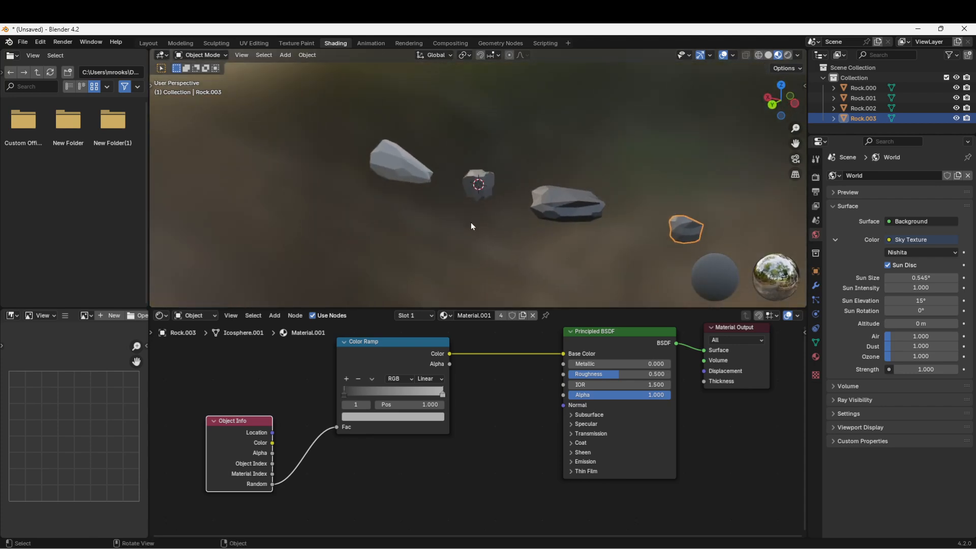
{"action": "middle_click_drag", "start_coordinate": [425, 172], "coordinate": [480, 294]}
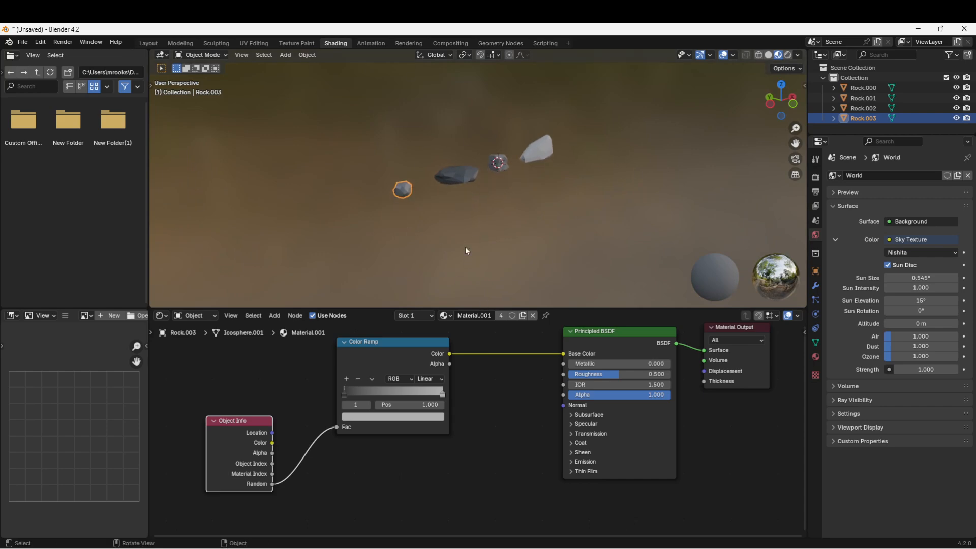
Enlarge the shader node editor and move the Color Ramp and Object Info nodes lower, below the level of the Principled BSDF's Base Color input
{"action": "left_click_drag", "start_coordinate": [382, 308], "coordinate": [379, 288]}
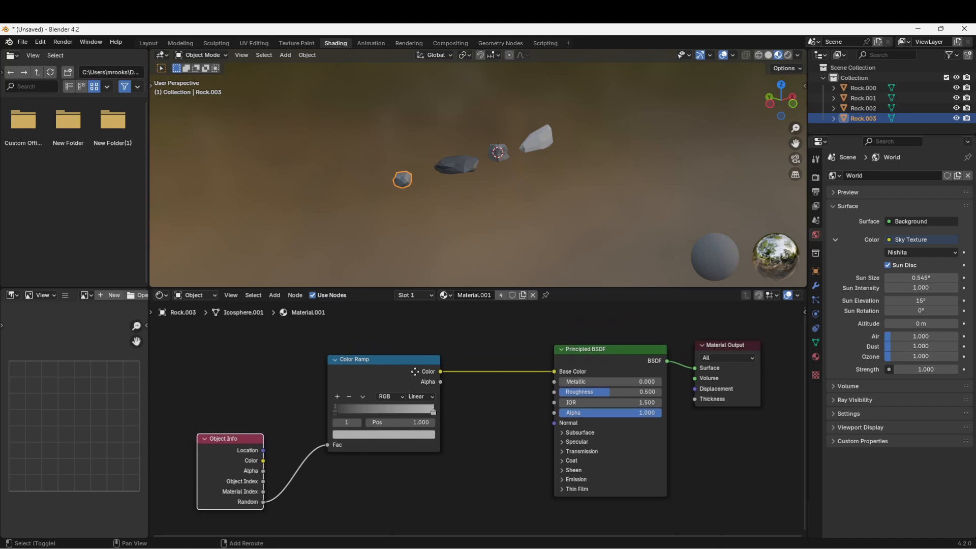
{"action": "middle_click_drag", "start_coordinate": [415, 372], "coordinate": [404, 410], "text": "shift"}
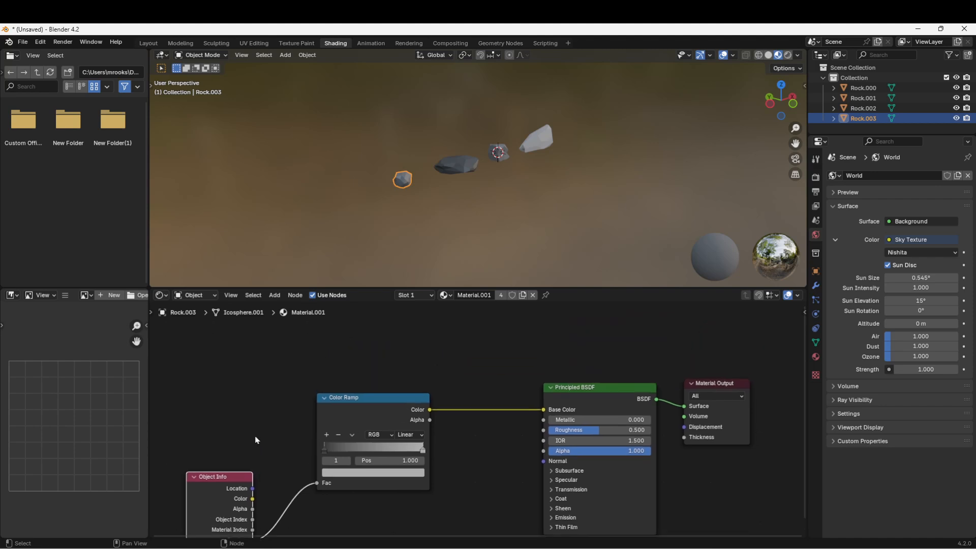
{"action": "scroll", "coordinate": [504, 381], "scroll_direction": "down", "scroll_amount": 1}
{"action": "middle_click_drag", "start_coordinate": [474, 426], "coordinate": [490, 386], "text": "shift"}
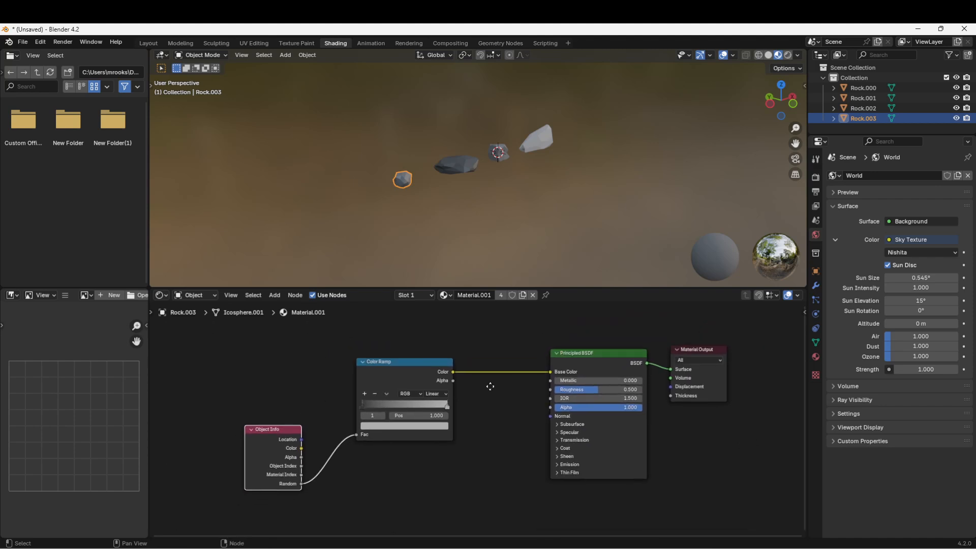
{"action": "scroll", "coordinate": [490, 387], "scroll_direction": "down", "scroll_amount": 2}
{"action": "left_click", "coordinate": [420, 388]}
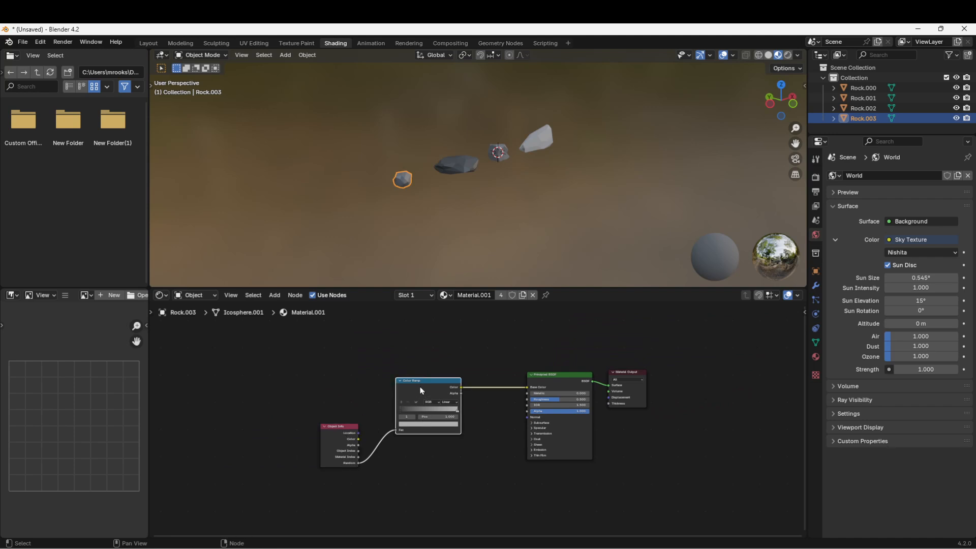
{"action": "left_click_drag", "start_coordinate": [420, 390], "coordinate": [391, 449]}
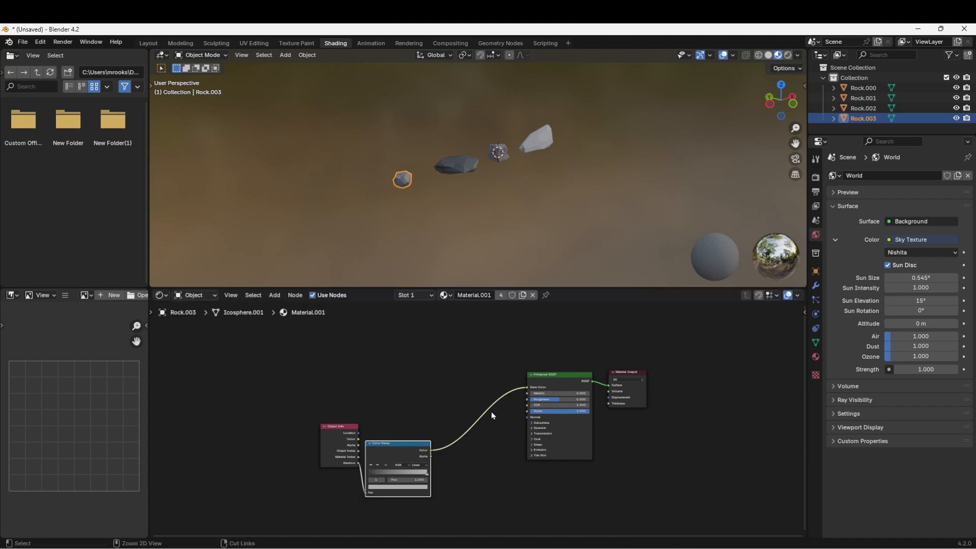
{"action": "left_click", "coordinate": [545, 379]}
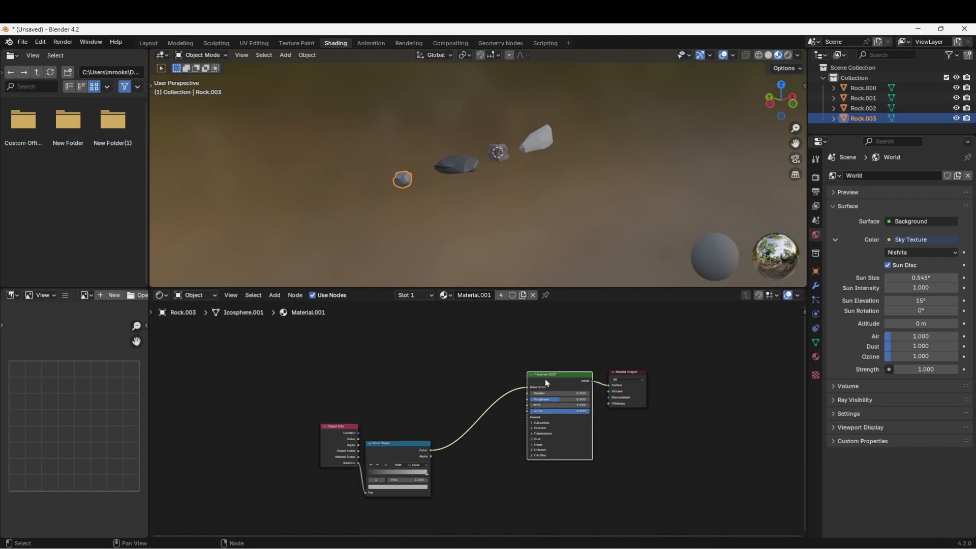
{"action": "left_click", "coordinate": [326, 440]}
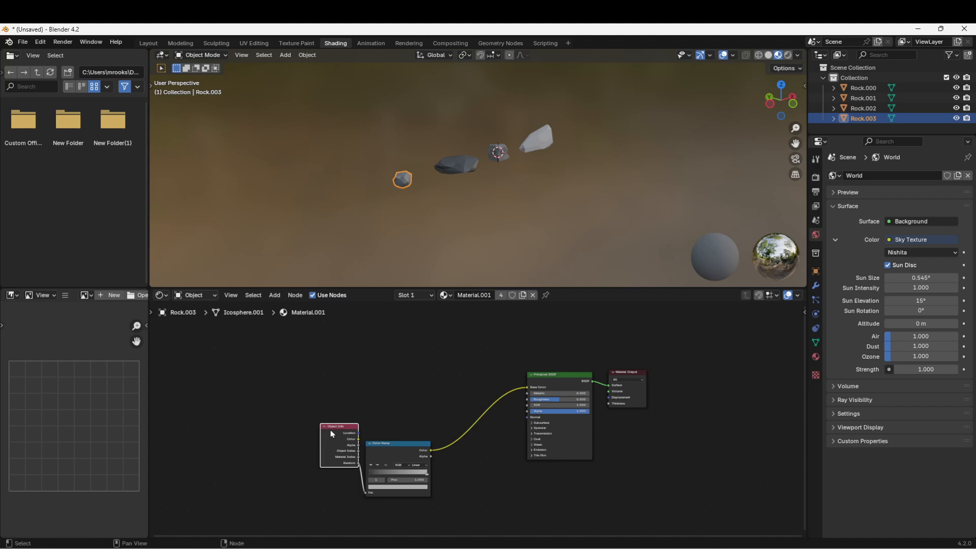
{"action": "left_click_drag", "start_coordinate": [330, 432], "coordinate": [322, 460]}
{"action": "middle_click_drag", "start_coordinate": [281, 373], "coordinate": [292, 410]}
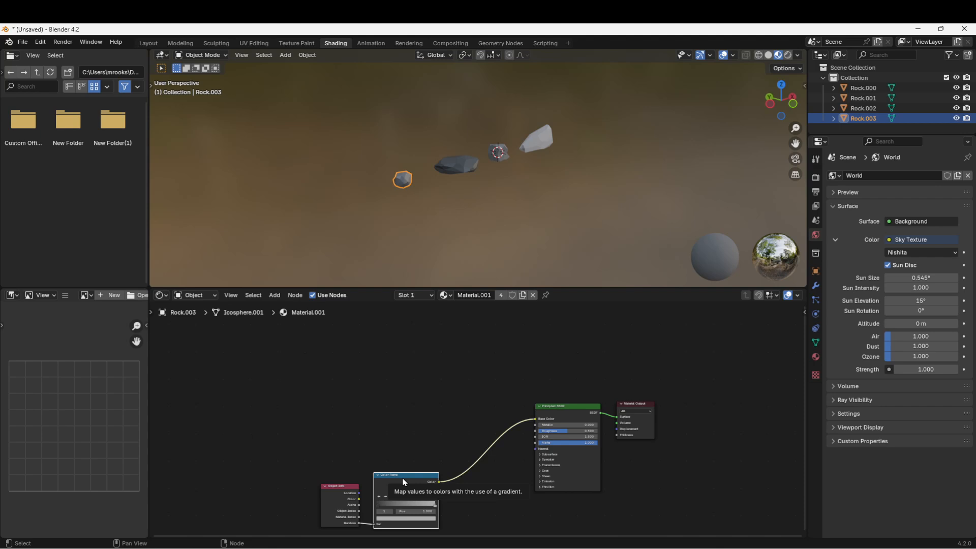
Duplicate the Color Ramp, place the copy above the original and connect its Color output to the Principled BSDF's Base Color
{"action": "key", "text": "shift+d"}
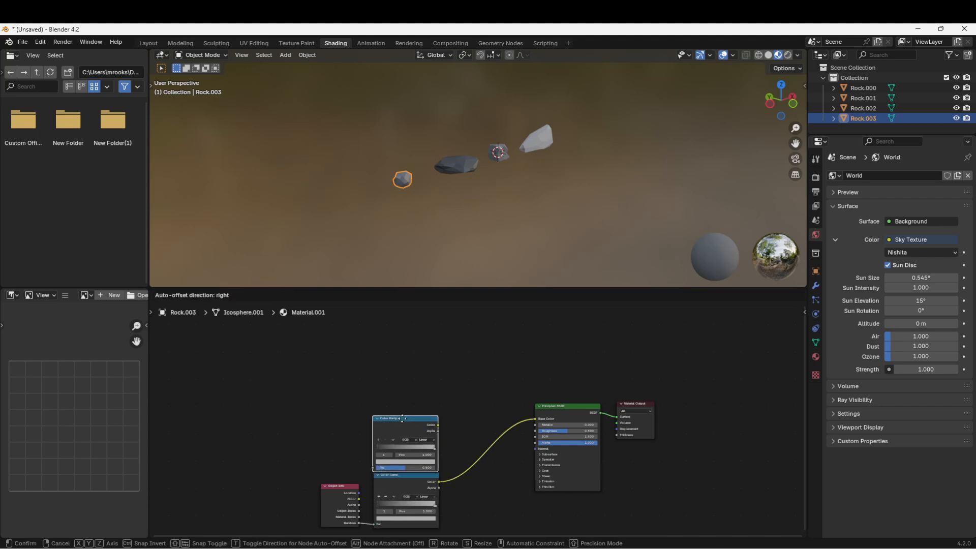
{"action": "left_click", "coordinate": [402, 363]}
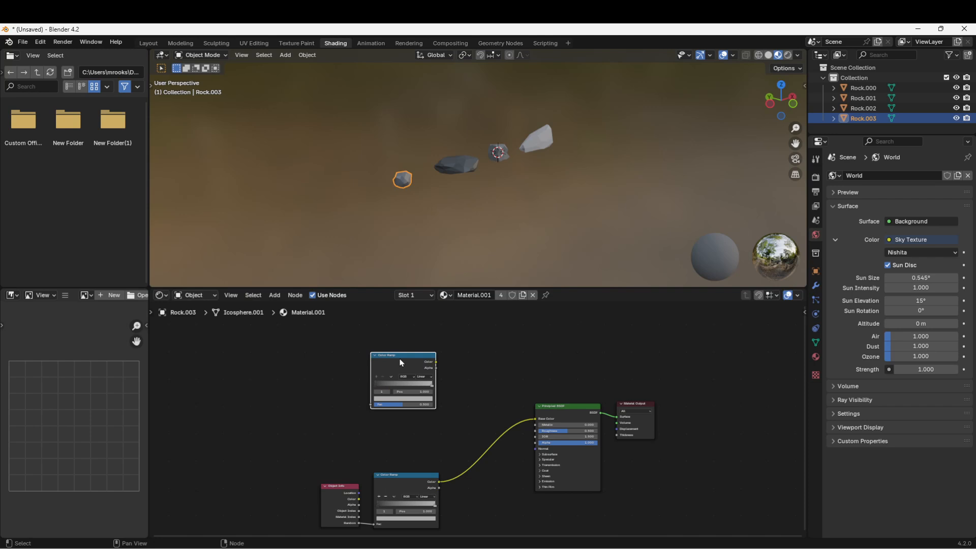
{"action": "left_click_drag", "start_coordinate": [436, 362], "coordinate": [534, 418]}
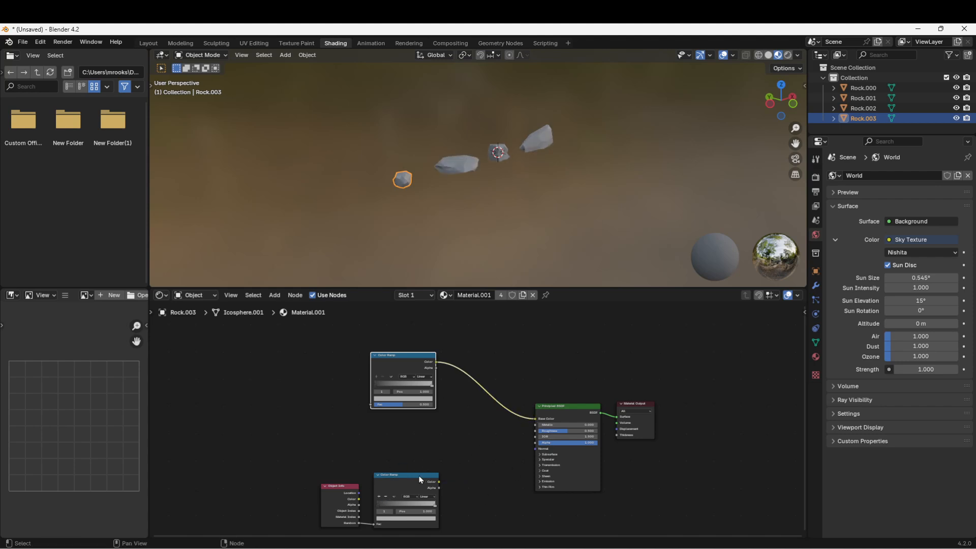
Add a Texture Coordinate, Mapping and Image Texture setup to the duplicated Color Ramp, and delete the Image Texture node
{"action": "left_click", "coordinate": [383, 365]}
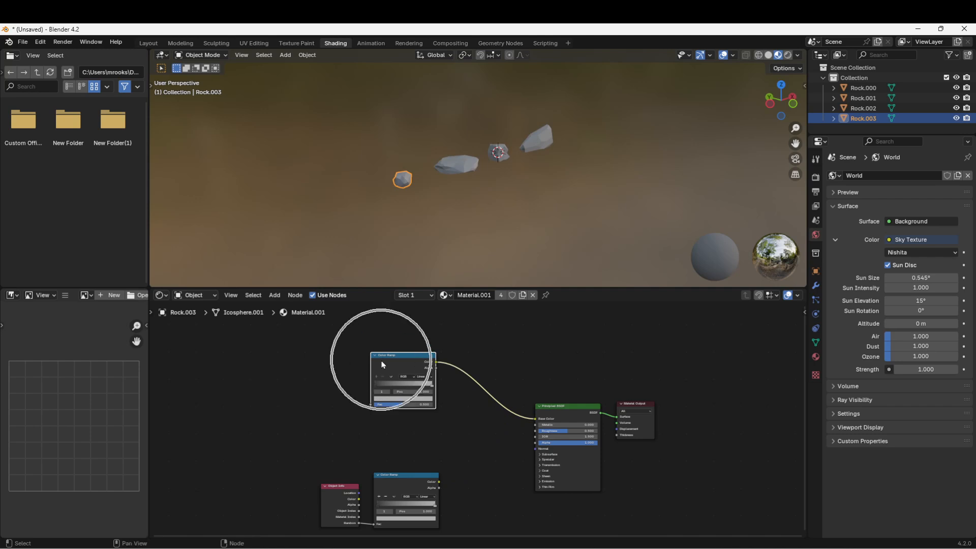
{"action": "scroll", "coordinate": [381, 365], "scroll_direction": "up", "scroll_amount": 1}
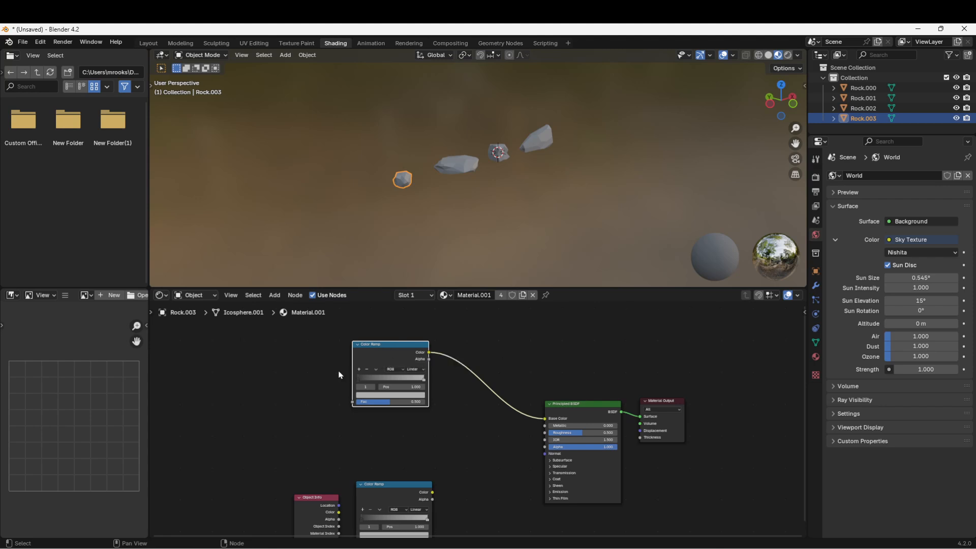
{"action": "key", "text": "ctrl+t"}
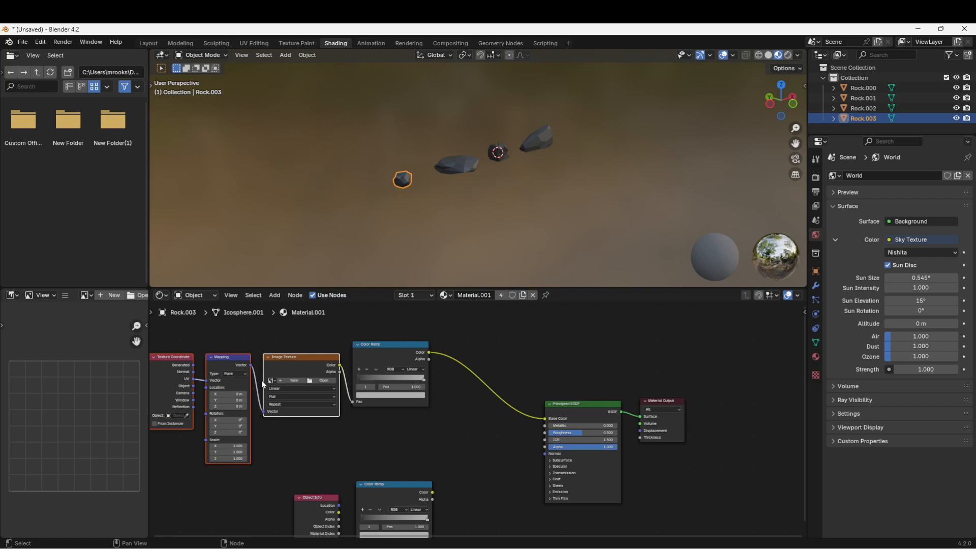
{"action": "middle_click_drag", "start_coordinate": [260, 436], "coordinate": [312, 440]}
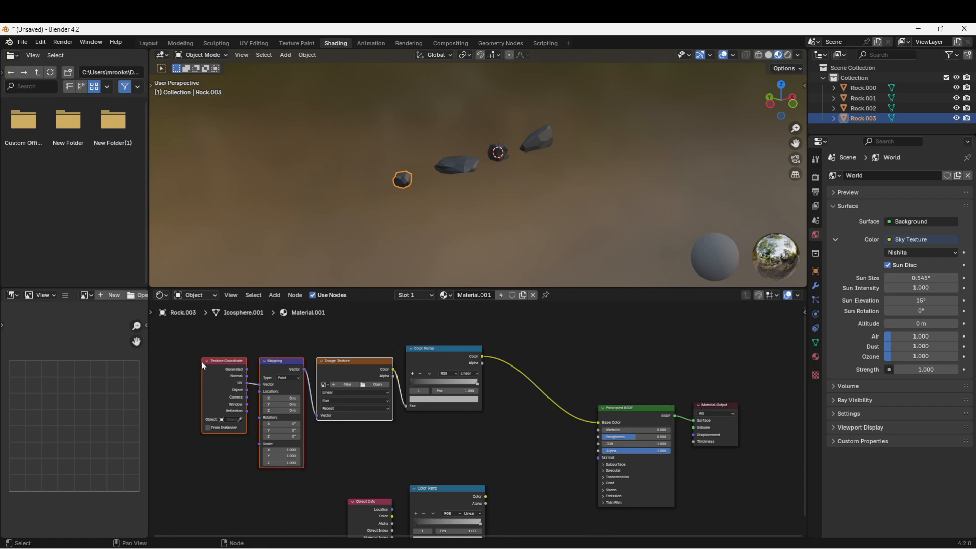
{"action": "left_click_drag", "start_coordinate": [201, 355], "coordinate": [282, 419]}
{"action": "left_click", "coordinate": [341, 372]}
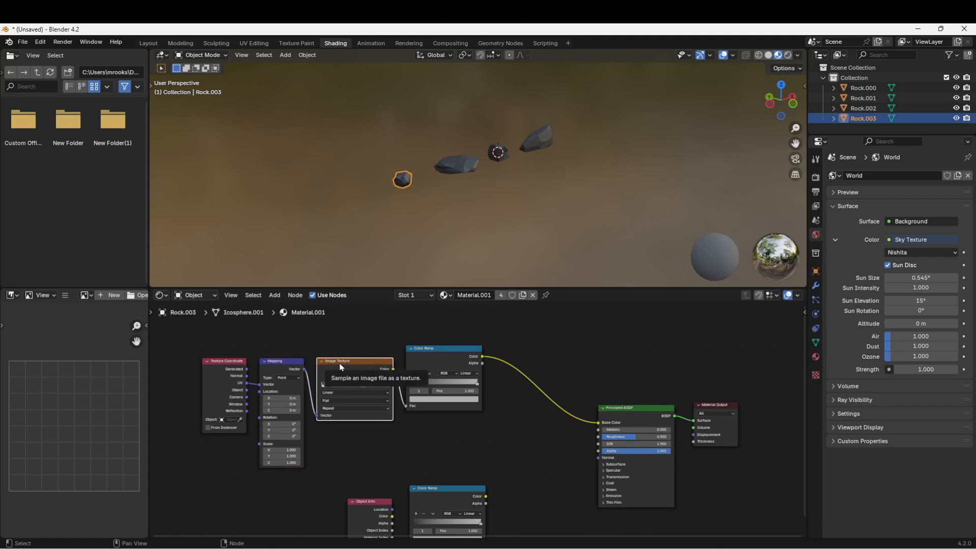
{"action": "key", "text": "x"}
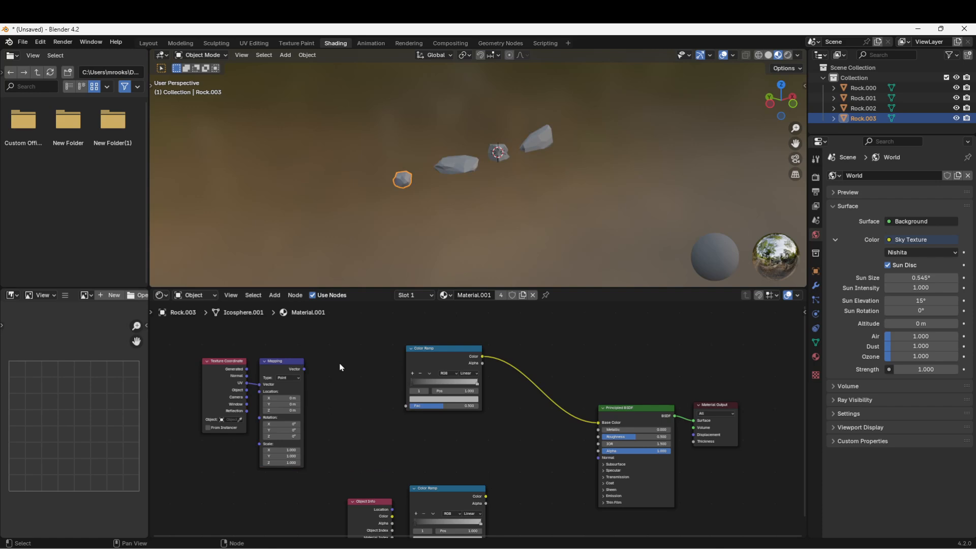
Add a Noise Texture between Mapping and the upper Color Ramp, linking Mapping's Vector to its Vector and its Fac to the ramp's Fac
{"action": "key", "text": "shift+a"}
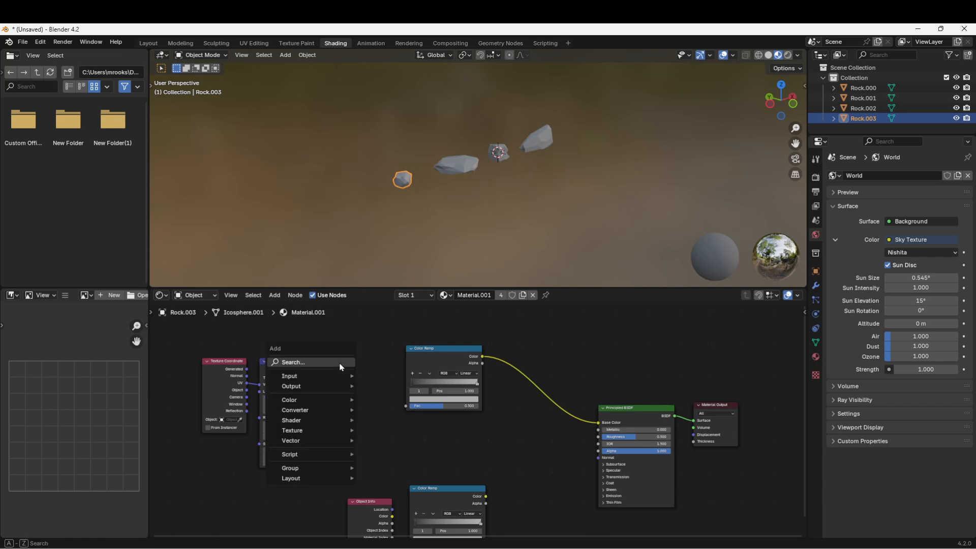
{"action": "type", "text": "noise"}
{"action": "key", "text": "Return"}
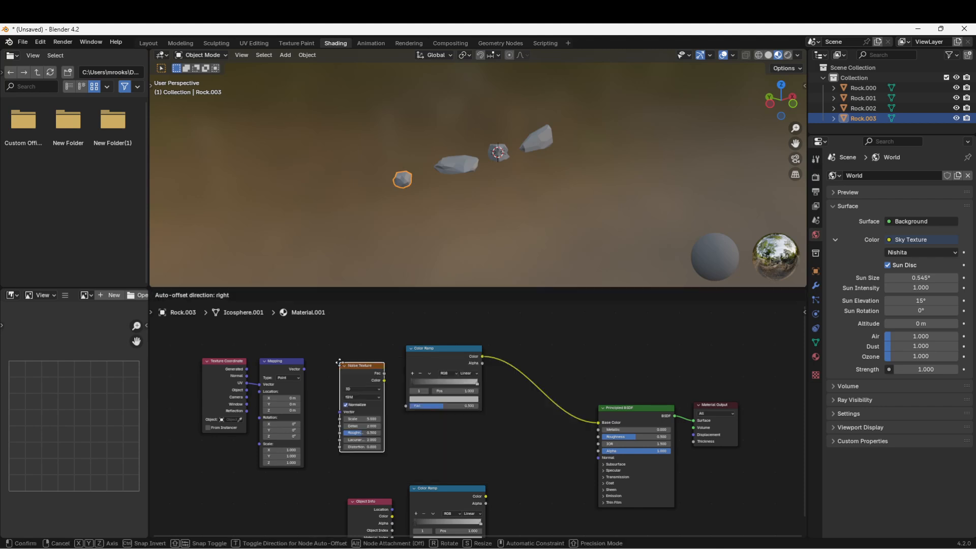
{"action": "left_click", "coordinate": [336, 362]}
{"action": "scroll", "coordinate": [316, 395], "scroll_direction": "up", "scroll_amount": 2}
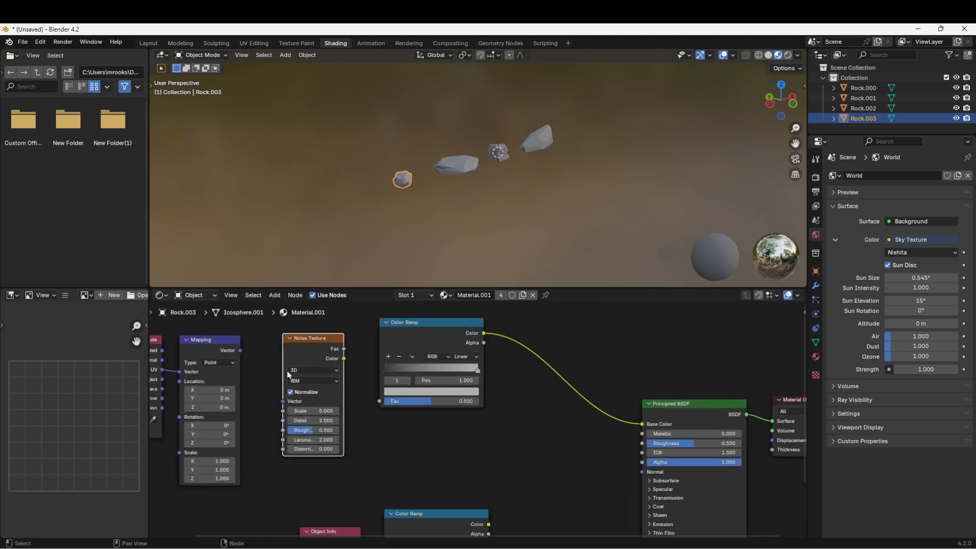
{"action": "middle_click_drag", "start_coordinate": [288, 374], "coordinate": [337, 390]}
{"action": "left_click_drag", "start_coordinate": [392, 366], "coordinate": [428, 417]}
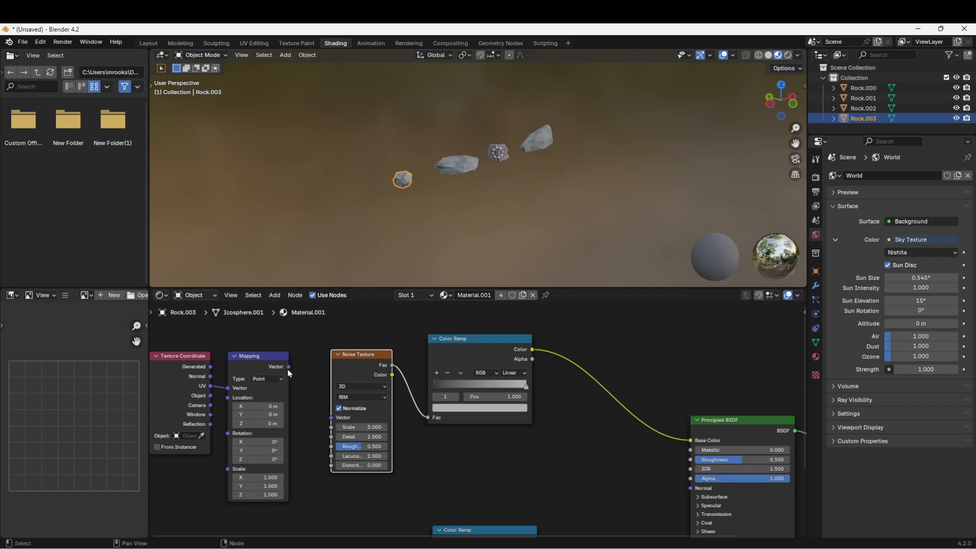
{"action": "left_click_drag", "start_coordinate": [288, 367], "coordinate": [328, 417]}
Set the Noise Texture's Scale to 30
{"action": "middle_click_drag", "start_coordinate": [343, 216], "coordinate": [435, 218]}
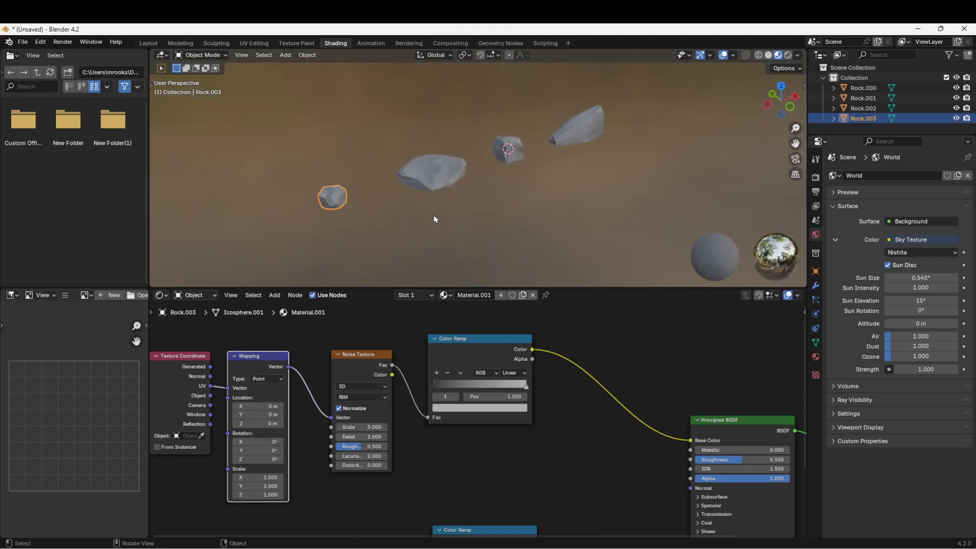
{"action": "scroll", "coordinate": [496, 206], "scroll_direction": "up", "scroll_amount": 8}
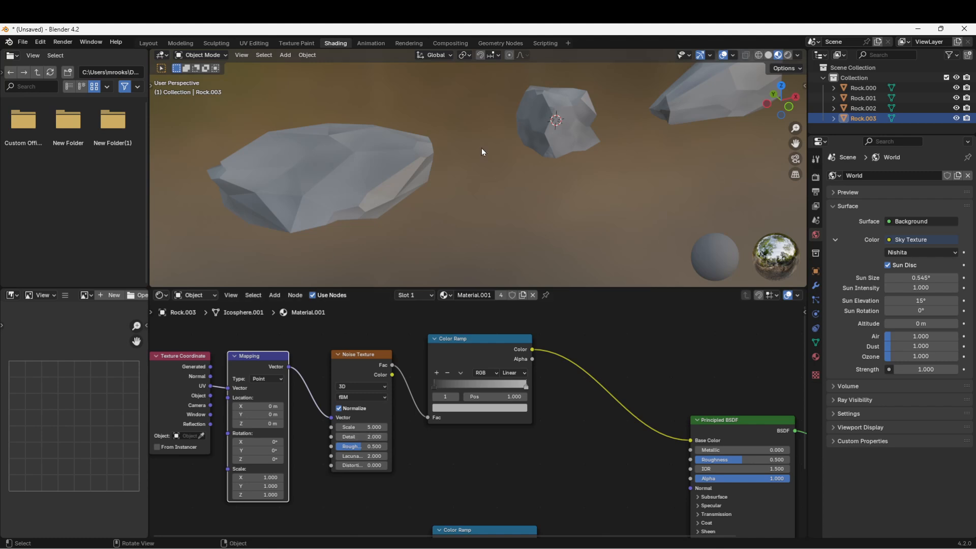
{"action": "scroll", "coordinate": [329, 457], "scroll_direction": "up", "scroll_amount": 1}
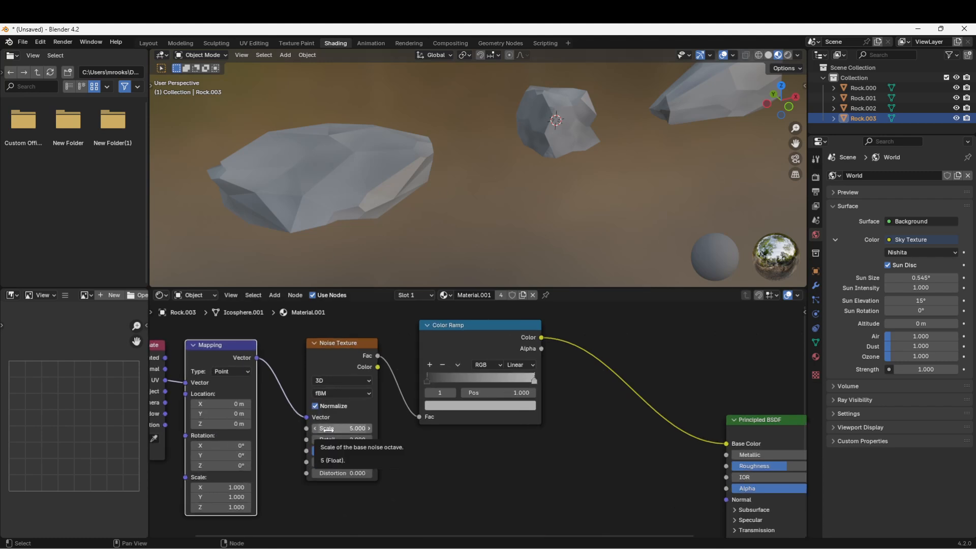
{"action": "left_click", "coordinate": [327, 429]}
{"action": "type", "text": "3"}
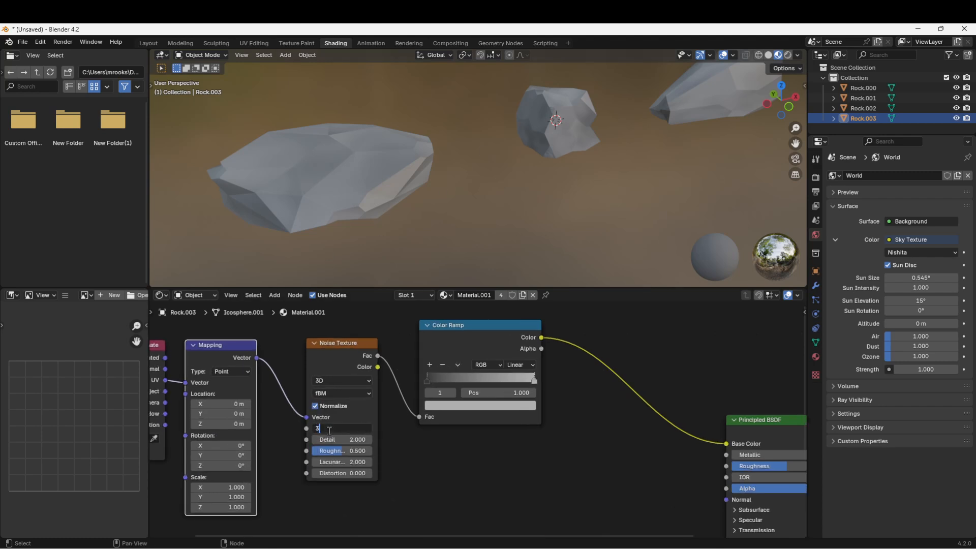
{"action": "type", "text": "0"}
{"action": "key", "text": "Return"}
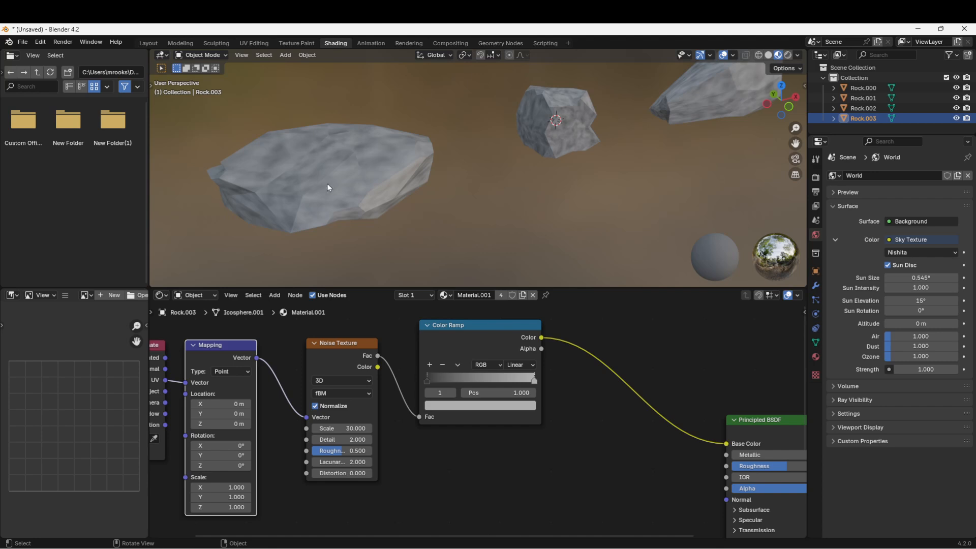
Set the Noise Texture's Detail to 3 and raise its Roughness to 1
{"action": "middle_click_drag", "start_coordinate": [327, 184], "coordinate": [290, 155]}
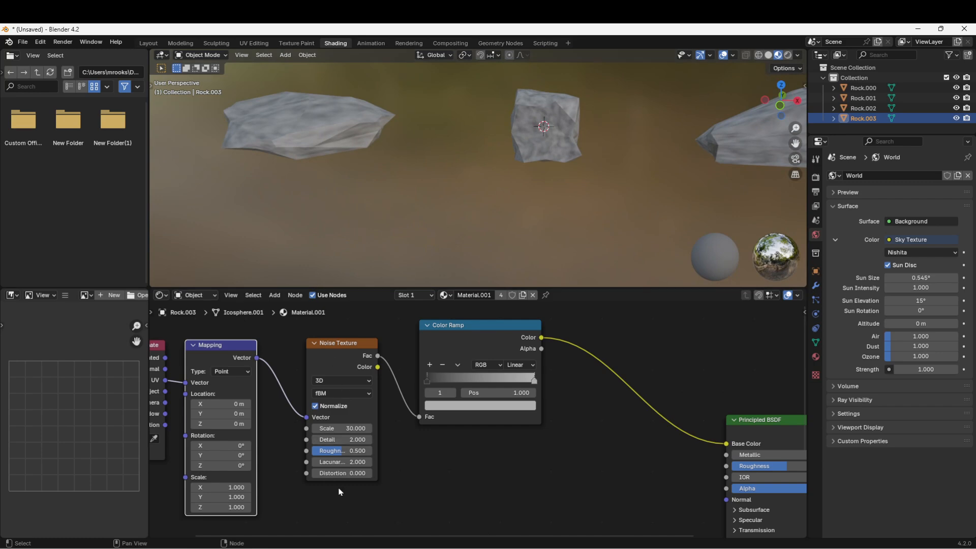
{"action": "left_click", "coordinate": [337, 439]}
{"action": "type", "text": "3"}
{"action": "key", "text": "Return"}
{"action": "left_click_drag", "start_coordinate": [333, 452], "coordinate": [365, 452]}
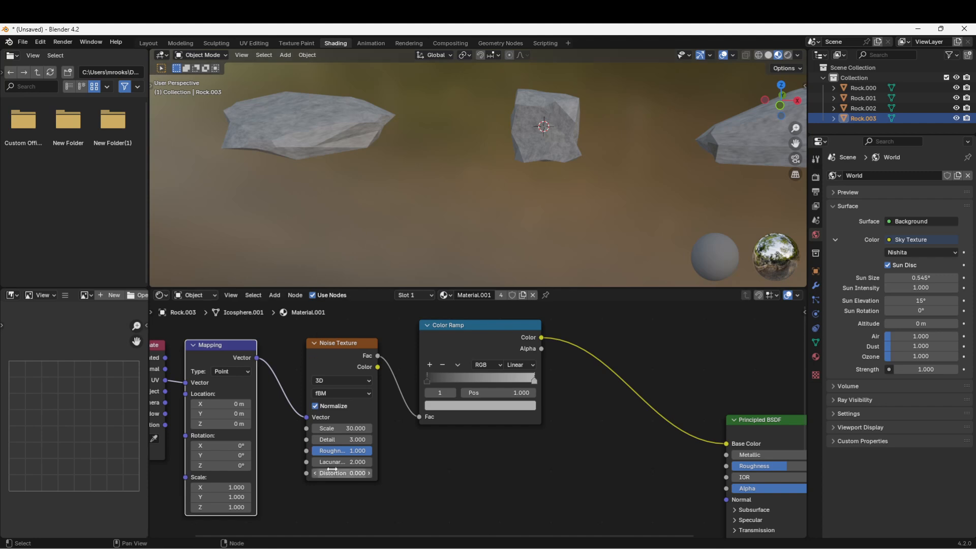
Set the Mapping node's X and Y Scale to 5
{"action": "middle_click_drag", "start_coordinate": [333, 172], "coordinate": [386, 173]}
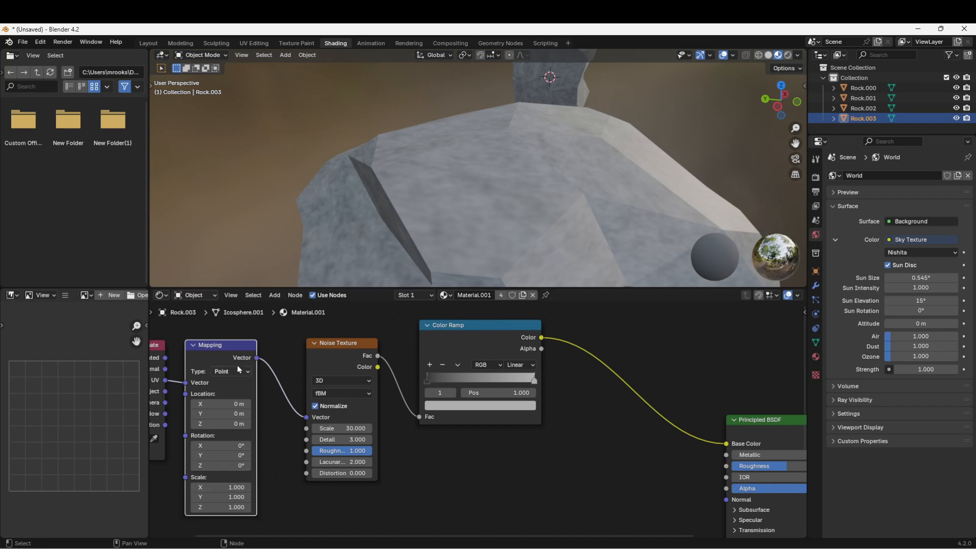
{"action": "middle_click_drag", "start_coordinate": [255, 361], "coordinate": [314, 354]}
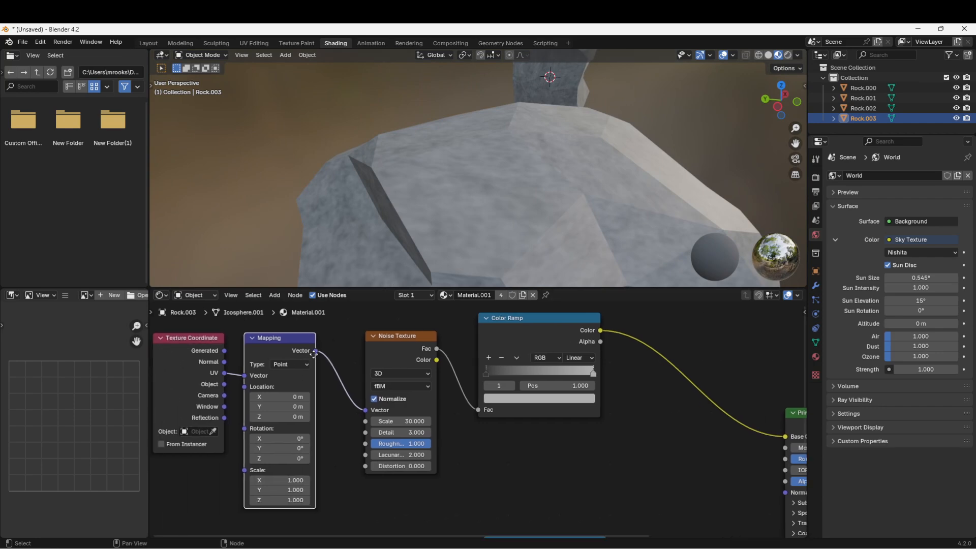
{"action": "left_click", "coordinate": [273, 481]}
{"action": "type", "text": "5"}
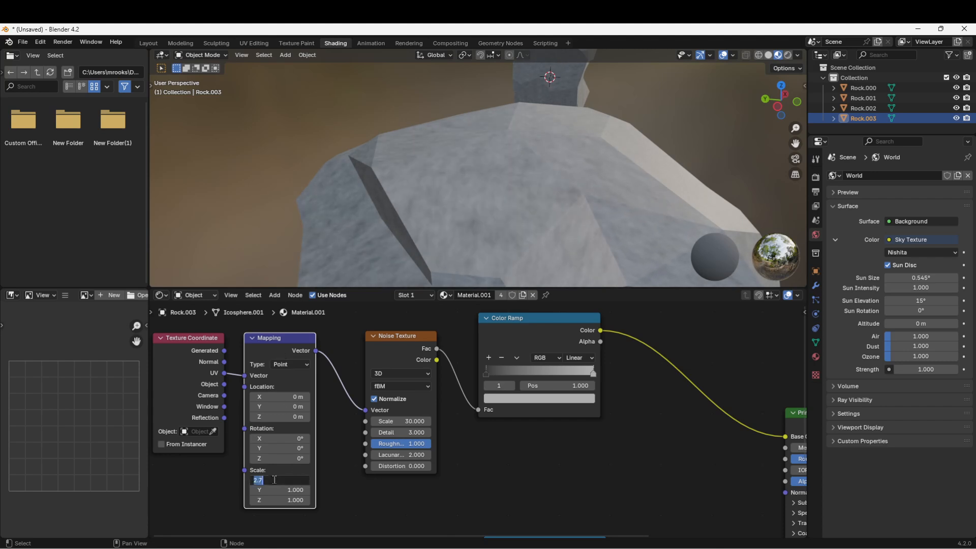
{"action": "key", "text": "Return"}
{"action": "left_click", "coordinate": [273, 490]}
{"action": "type", "text": "5"}
{"action": "key", "text": "Return"}
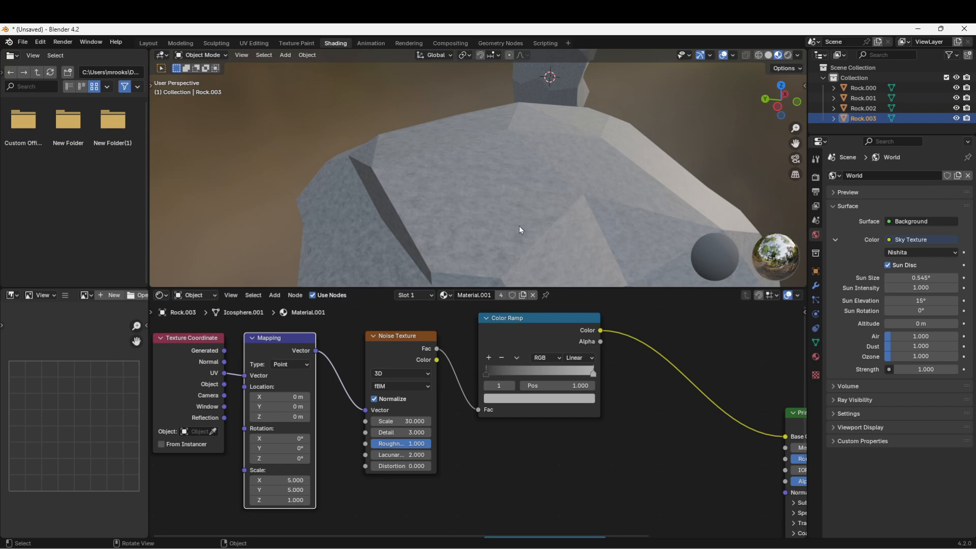
Try a Scale of 0.5 in X and Y on the Mapping node
{"action": "middle_click_drag", "start_coordinate": [519, 226], "coordinate": [346, 202]}
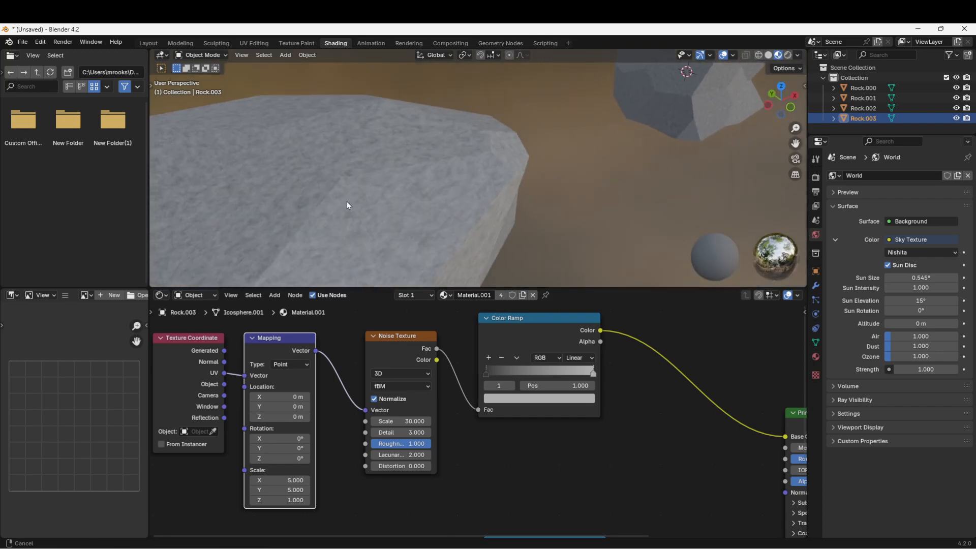
{"action": "left_click", "coordinate": [274, 481]}
{"action": "type", "text": ".5"}
{"action": "key", "text": "Return"}
{"action": "left_click", "coordinate": [274, 489]}
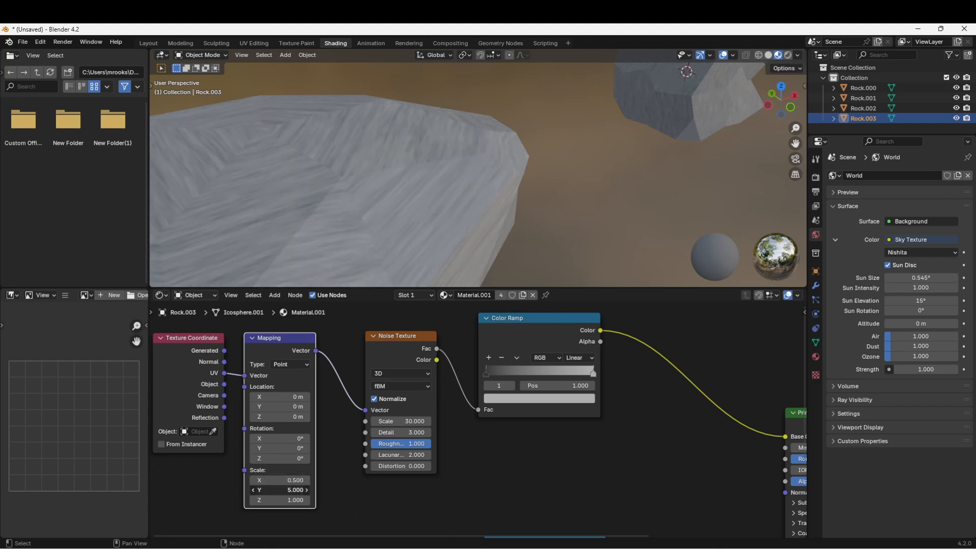
{"action": "type", "text": ".5"}
{"action": "key", "text": "Return"}
{"action": "scroll", "coordinate": [349, 204], "scroll_direction": "down", "scroll_amount": 2}
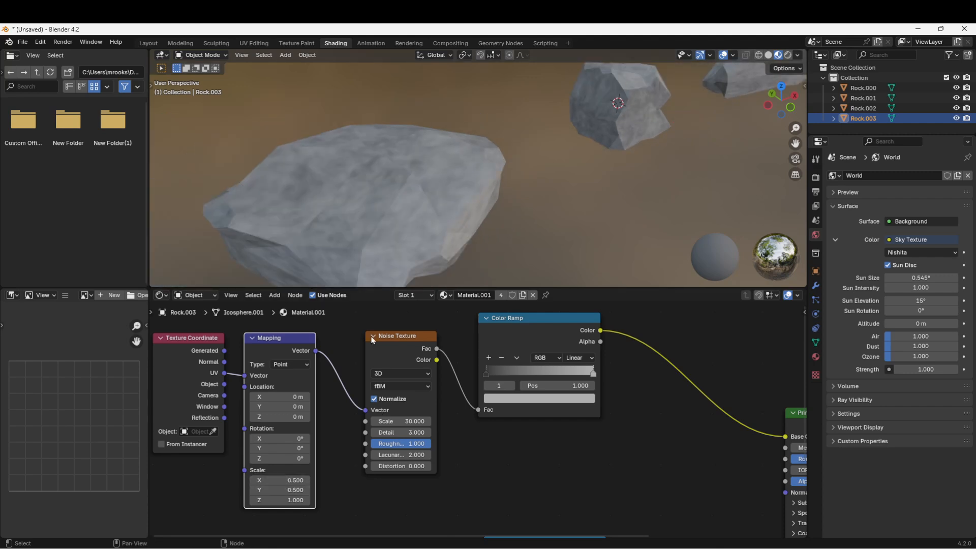
Set the Mapping node's X and Y Scale to 1
{"action": "left_click", "coordinate": [279, 480]}
{"action": "type", "text": "1"}
{"action": "key", "text": "Return"}
{"action": "left_click", "coordinate": [279, 489]}
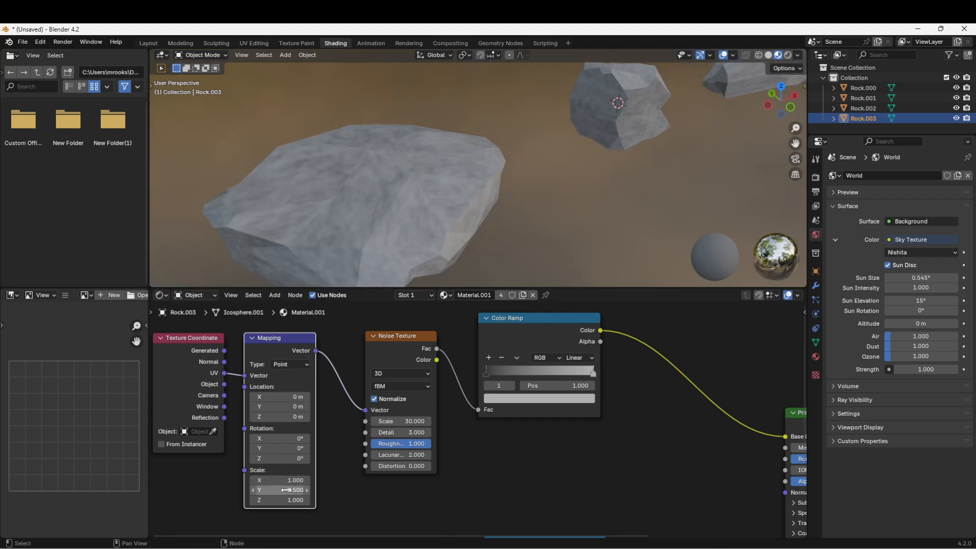
{"action": "type", "text": "1"}
{"action": "key", "text": "Return"}
{"action": "middle_click_drag", "start_coordinate": [514, 168], "coordinate": [481, 307]}
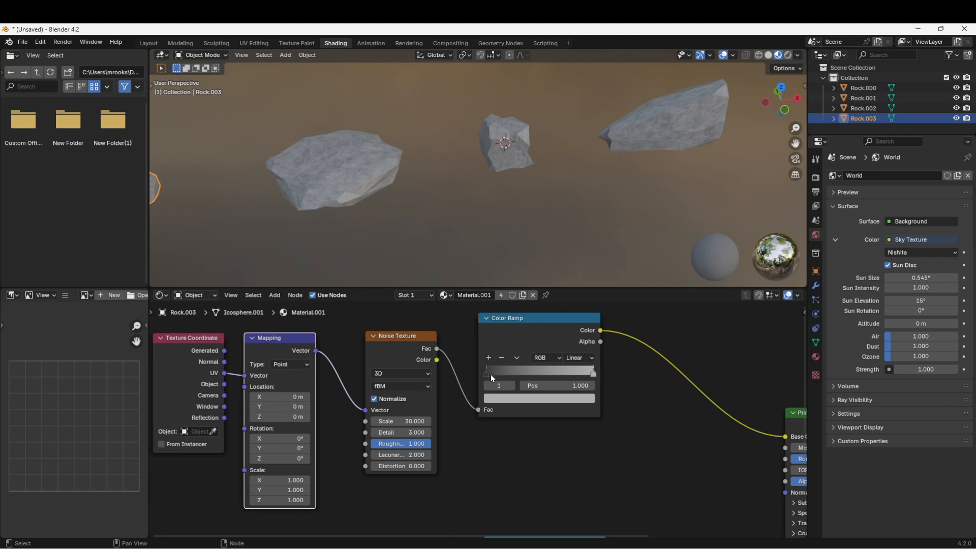
Try moving the upper Color Ramp's dark stop to about 0.186, shift its light stop, and return both stops to the ends
{"action": "left_click_drag", "start_coordinate": [486, 374], "coordinate": [504, 375]}
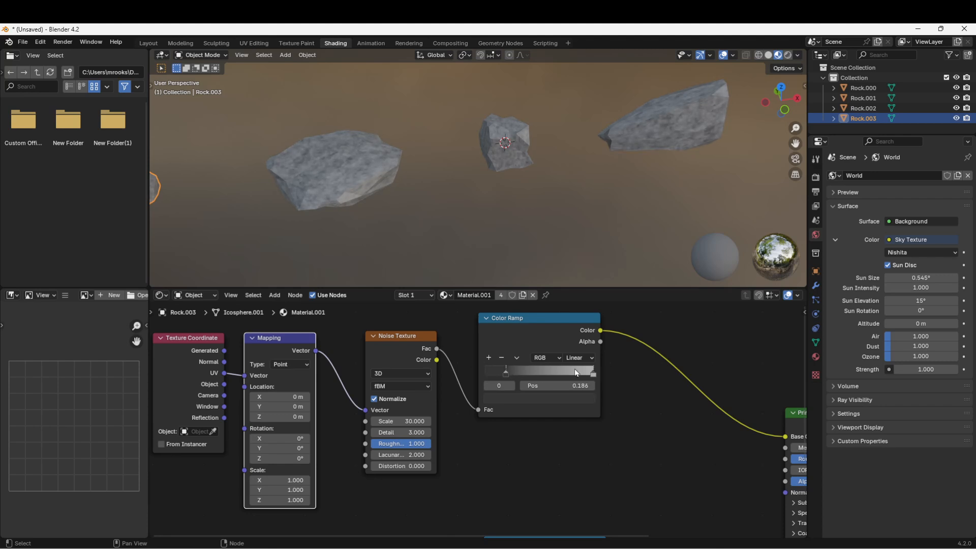
{"action": "mouse_move", "coordinate": [593, 375]}
{"action": "left_mouse_down"}
{"action": "mouse_move", "coordinate": [563, 373]}
{"action": "mouse_move", "coordinate": [596, 375]}
{"action": "left_mouse_up"}
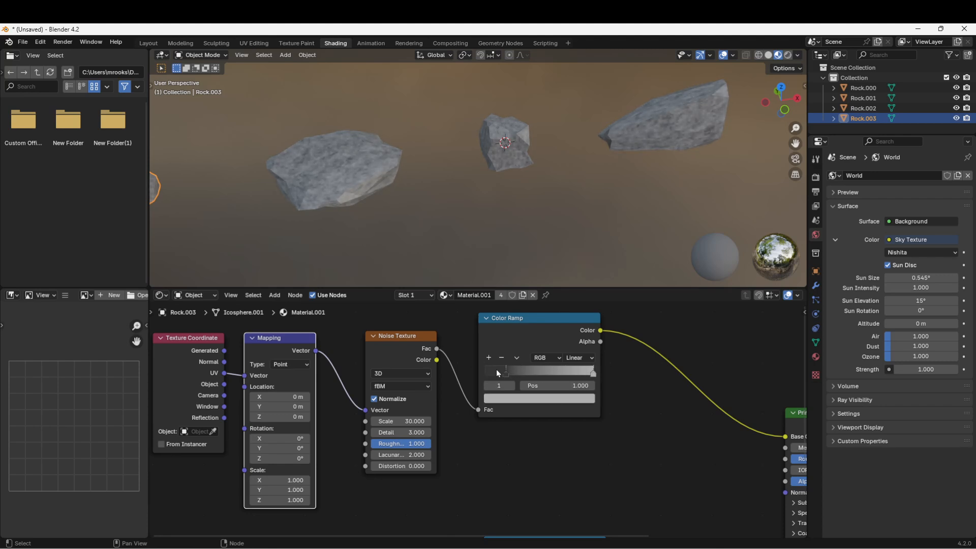
{"action": "mouse_move", "coordinate": [506, 374]}
{"action": "left_mouse_down"}
{"action": "mouse_move", "coordinate": [517, 374]}
{"action": "mouse_move", "coordinate": [477, 376]}
{"action": "mouse_move", "coordinate": [491, 376]}
{"action": "left_mouse_up"}
{"action": "left_click_drag", "start_coordinate": [592, 373], "coordinate": [472, 366]}
{"action": "key", "text": "Escape"}
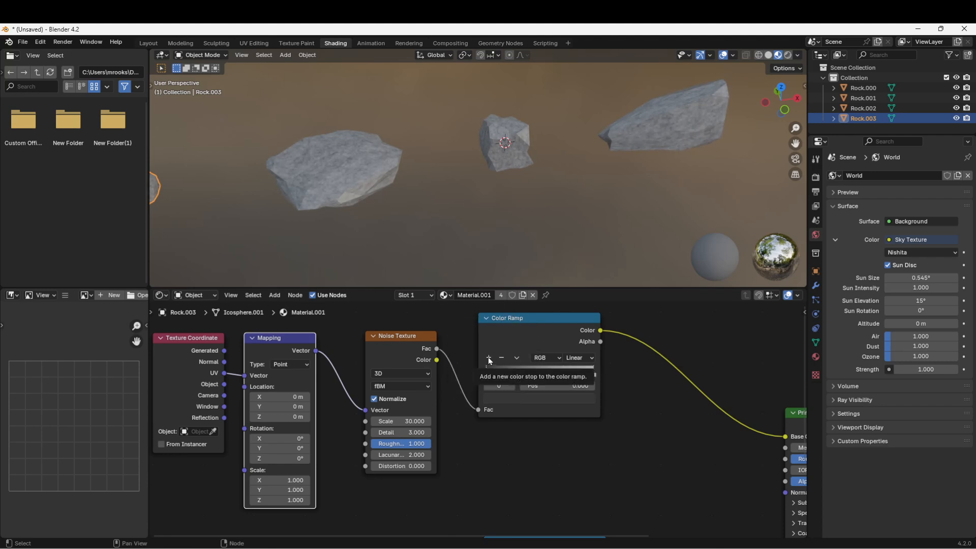
Add two stops to the upper Color Ramp at positions of about 0.332 and 0.598
{"action": "left_click", "coordinate": [488, 358]}
{"action": "left_click_drag", "start_coordinate": [539, 373], "coordinate": [518, 371]}
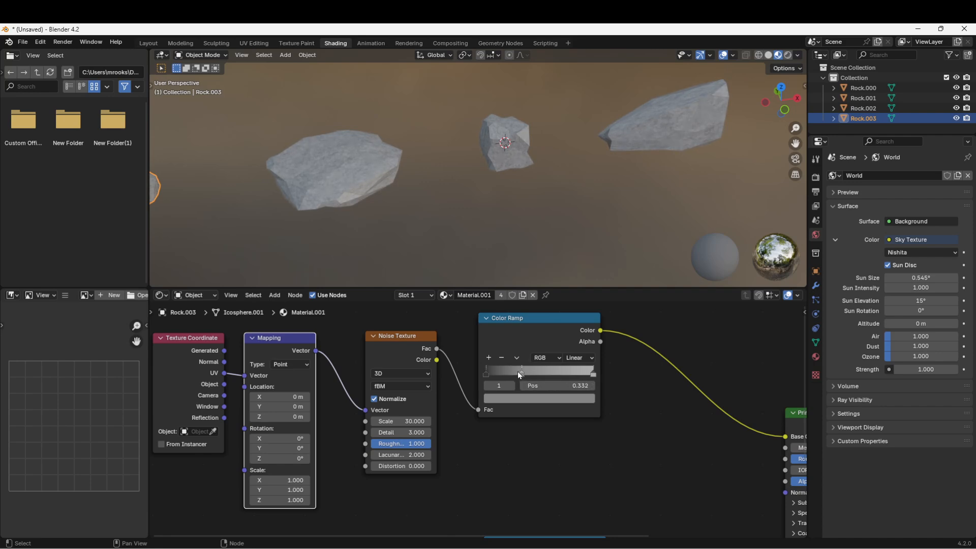
{"action": "left_click", "coordinate": [489, 353]}
{"action": "left_click", "coordinate": [488, 358]}
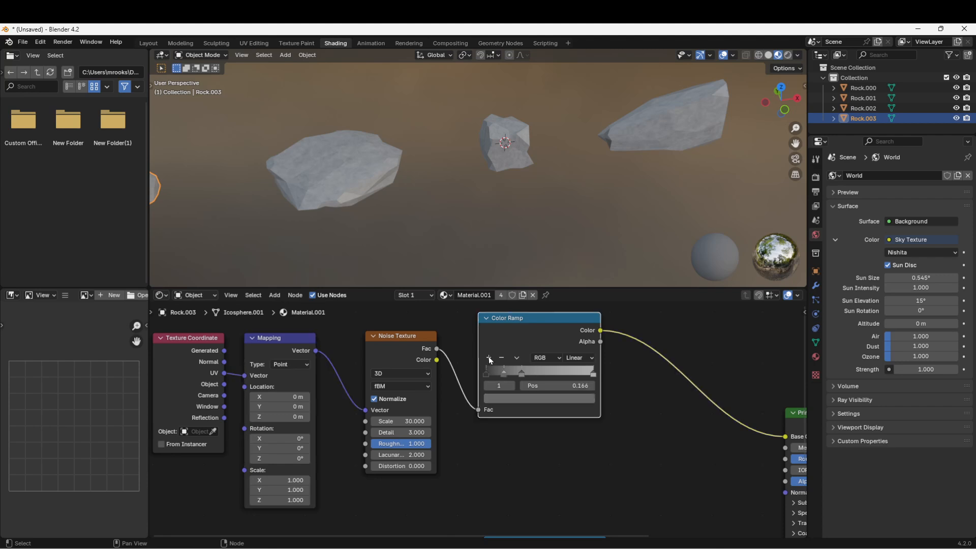
{"action": "left_click_drag", "start_coordinate": [509, 371], "coordinate": [555, 373]}
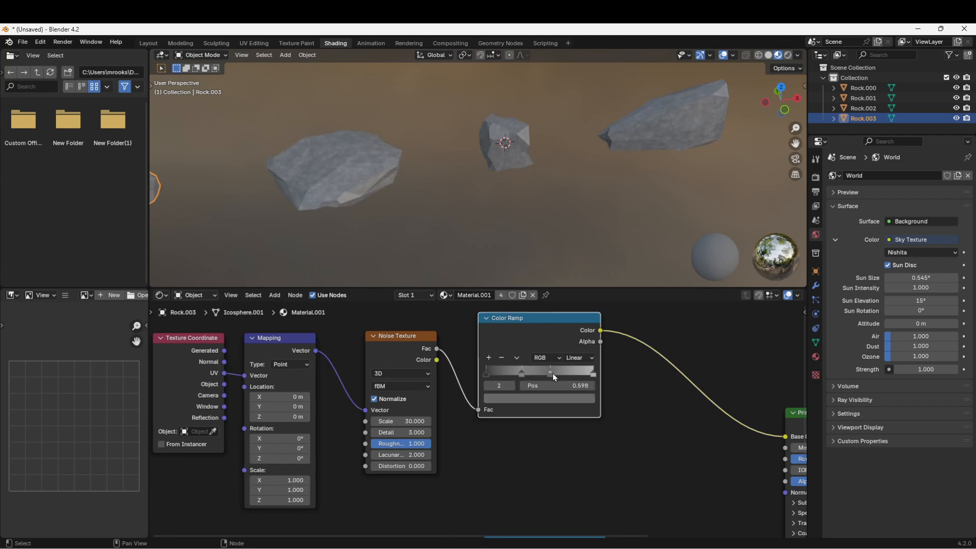
Tint the upper Color Ramp's stop near 0.6 slightly blue and the stop near 0.33 slightly red
{"action": "left_click", "coordinate": [547, 400]}
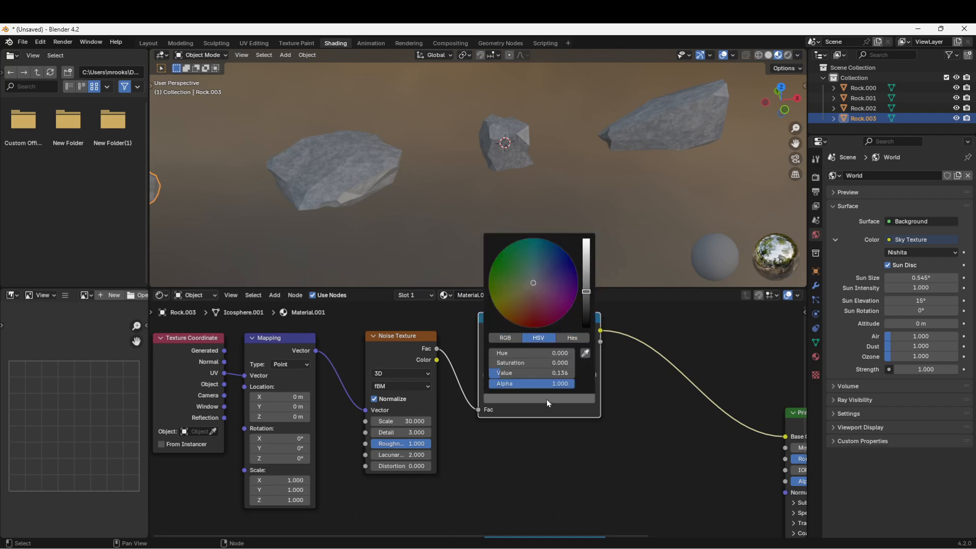
{"action": "left_click_drag", "start_coordinate": [537, 304], "coordinate": [540, 278]}
{"action": "left_click", "coordinate": [520, 371]}
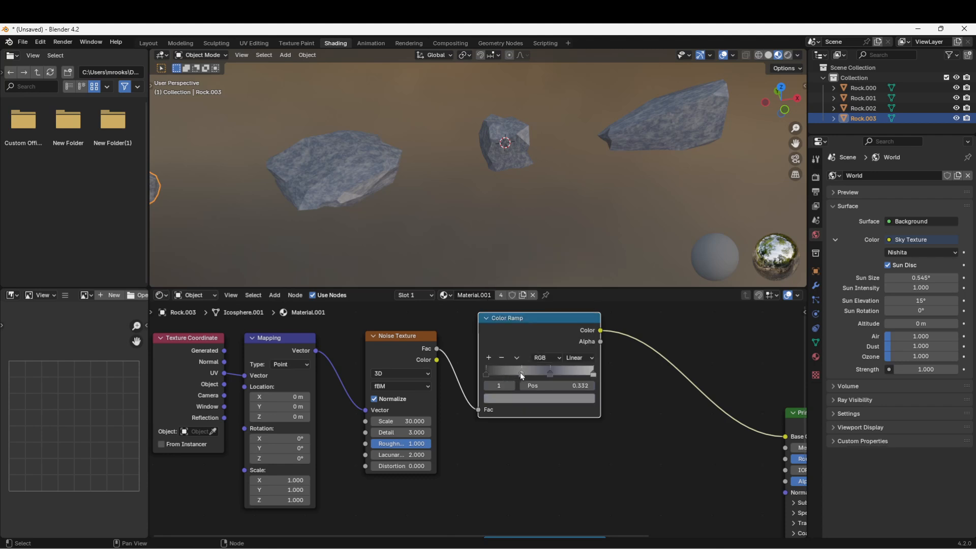
{"action": "left_click", "coordinate": [523, 398]}
{"action": "left_click_drag", "start_coordinate": [532, 291], "coordinate": [532, 289]}
{"action": "left_click", "coordinate": [356, 208]}
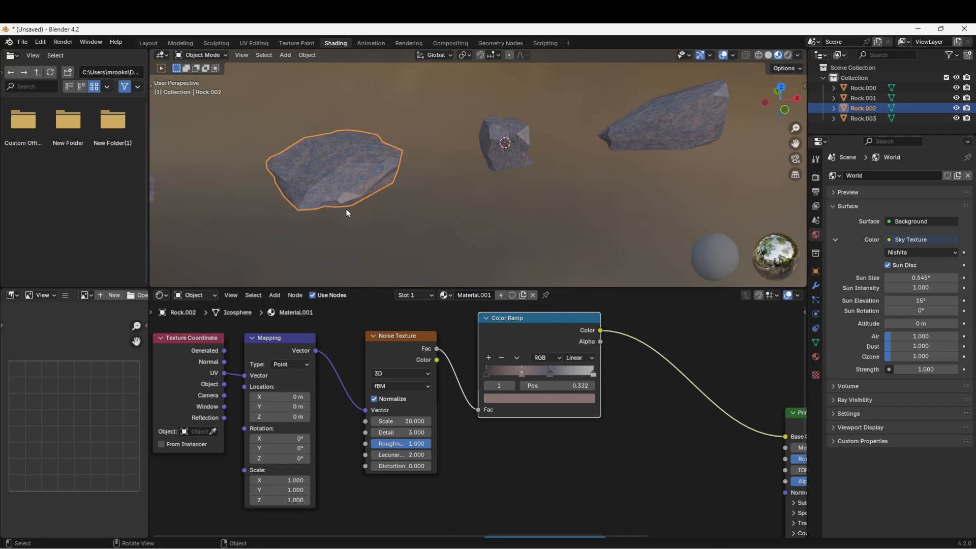
Delete the reddish and bluish middle stops from the upper Color Ramp
{"action": "middle_click_drag", "start_coordinate": [349, 211], "coordinate": [394, 193]}
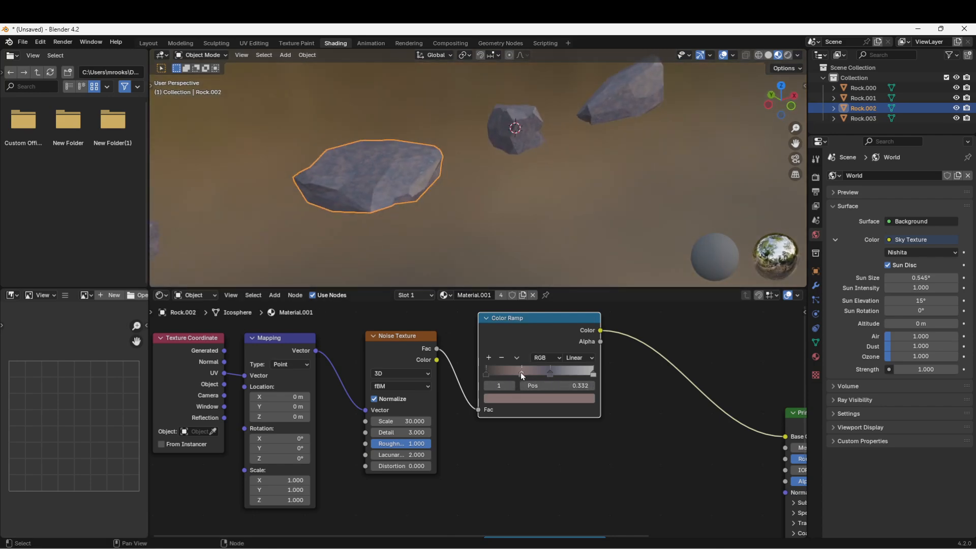
{"action": "left_click_drag", "start_coordinate": [521, 372], "coordinate": [514, 372]}
{"action": "left_click", "coordinate": [502, 358]}
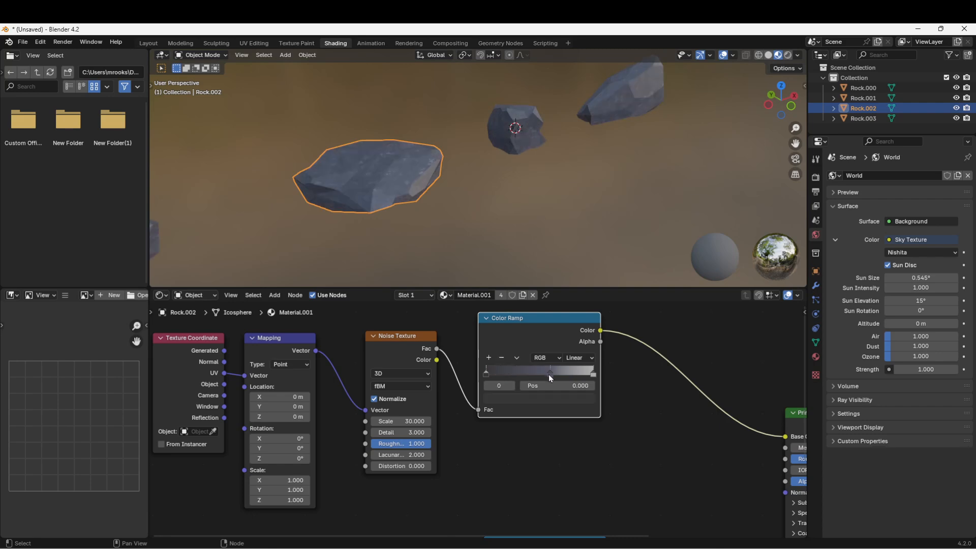
{"action": "left_click", "coordinate": [549, 373]}
{"action": "left_click", "coordinate": [502, 358]}
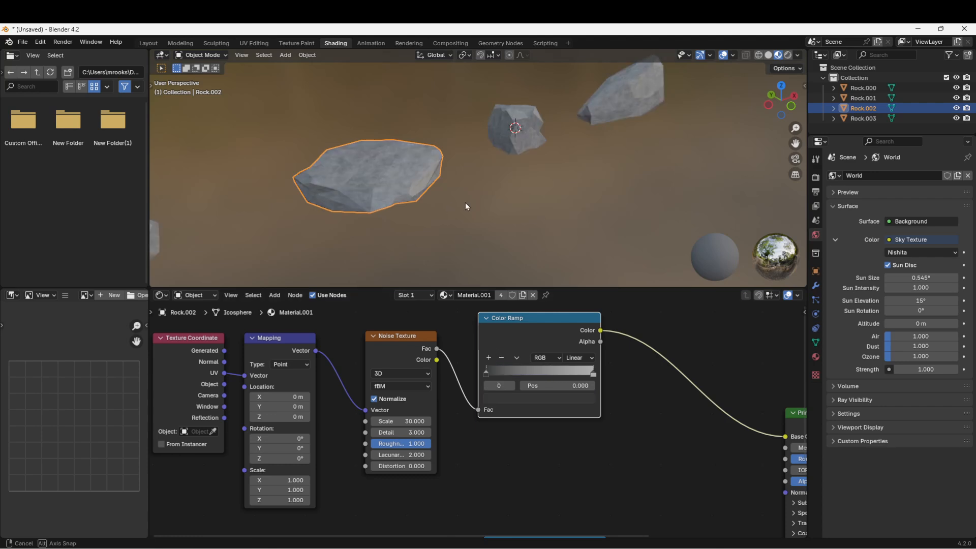
Move the Object Info node and the lower Color Ramp together up beneath the Noise Texture and upper Color Ramp
{"action": "middle_click_drag", "start_coordinate": [465, 203], "coordinate": [430, 180]}
{"action": "scroll", "coordinate": [417, 173], "scroll_direction": "down", "scroll_amount": 3}
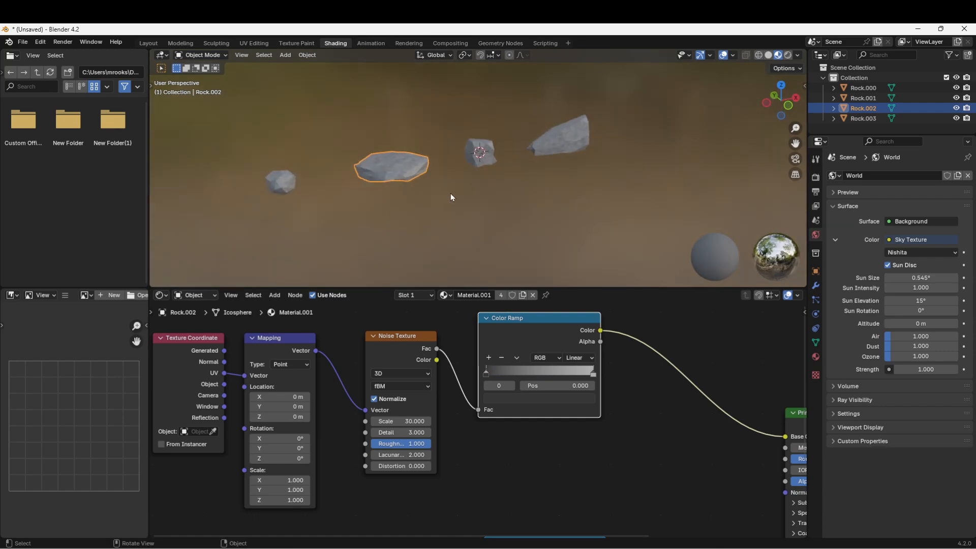
{"action": "scroll", "coordinate": [501, 355], "scroll_direction": "down", "scroll_amount": 4}
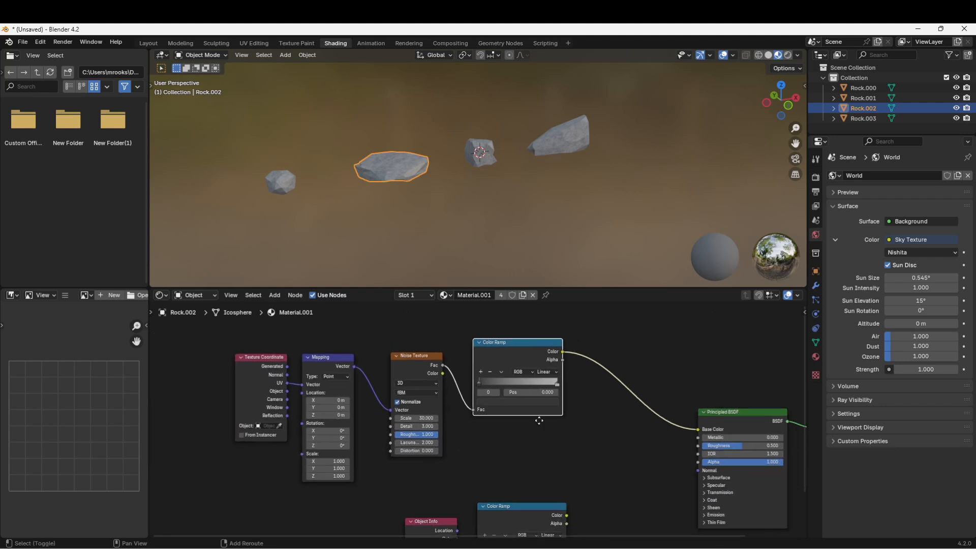
{"action": "middle_click_drag", "start_coordinate": [539, 418], "coordinate": [545, 384]}
{"action": "left_click_drag", "start_coordinate": [406, 472], "coordinate": [545, 505]}
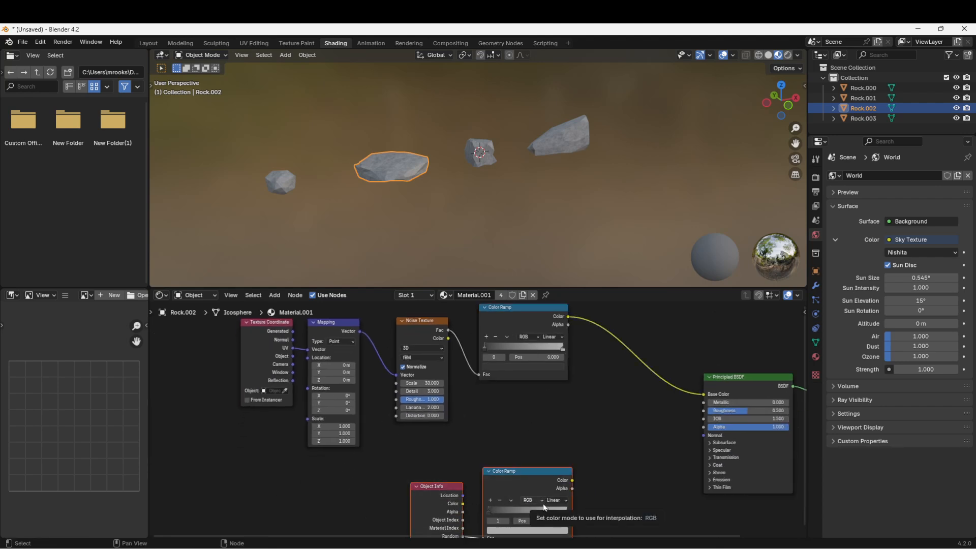
{"action": "key", "text": "g"}
{"action": "left_click", "coordinate": [536, 462]}
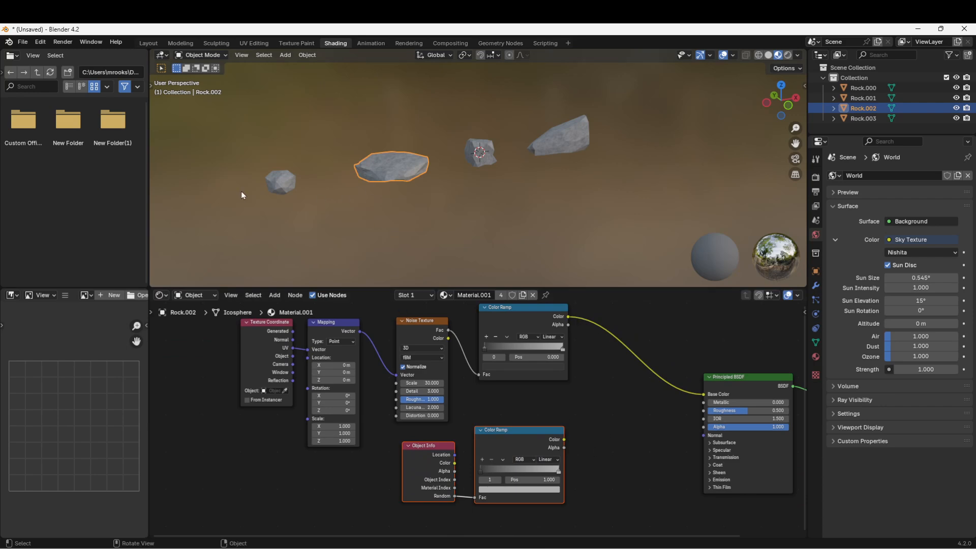
Select each of the four rocks in turn to compare their surfaces, ending with Rock.001
{"action": "left_click", "coordinate": [280, 181]}
{"action": "left_click", "coordinate": [414, 172]}
{"action": "left_click", "coordinate": [492, 158]}
{"action": "left_click", "coordinate": [557, 144]}
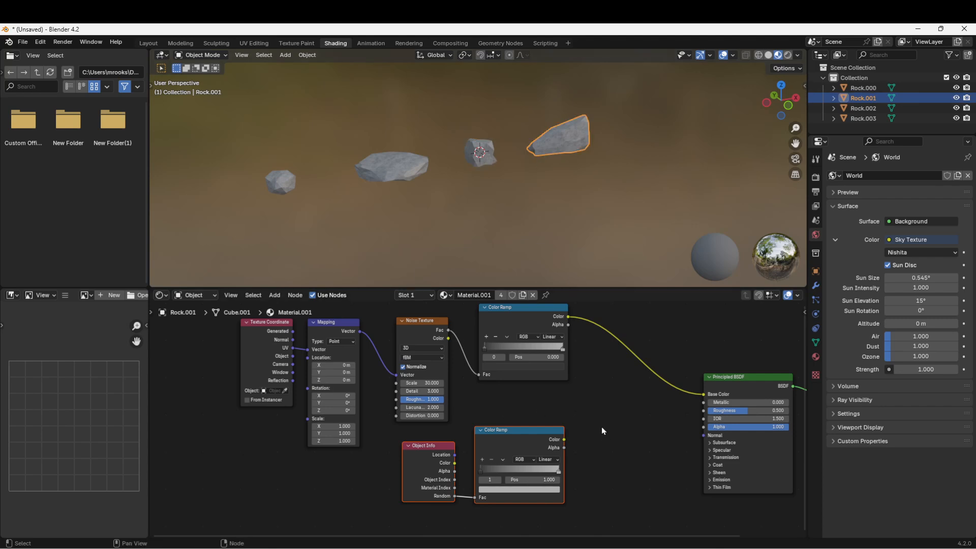
Insert a Mix Color node between the upper Color Ramp and Base Color, and link the lower Color Ramp's Color to its B input
{"action": "middle_click_drag", "start_coordinate": [602, 426], "coordinate": [499, 428]}
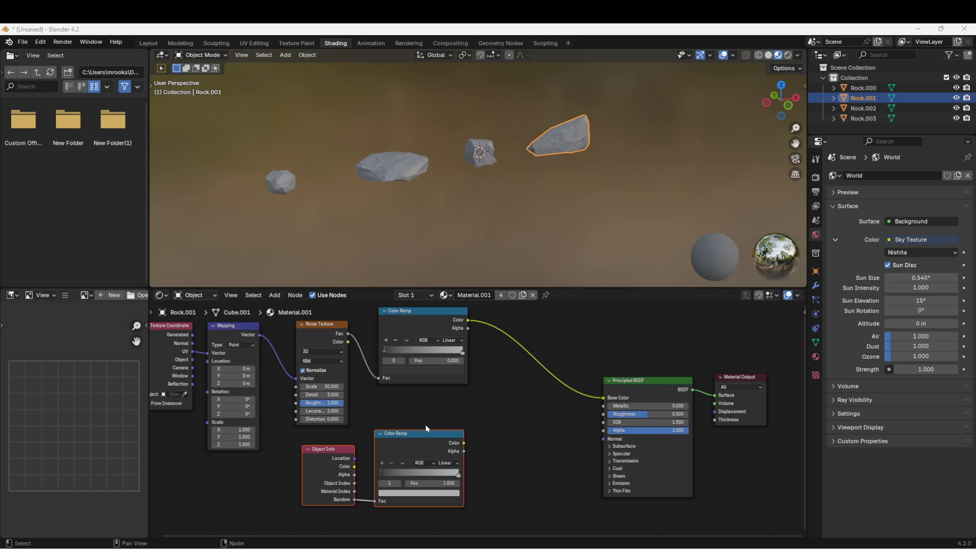
{"action": "left_click", "coordinate": [517, 430]}
{"action": "key", "text": "shift+a"}
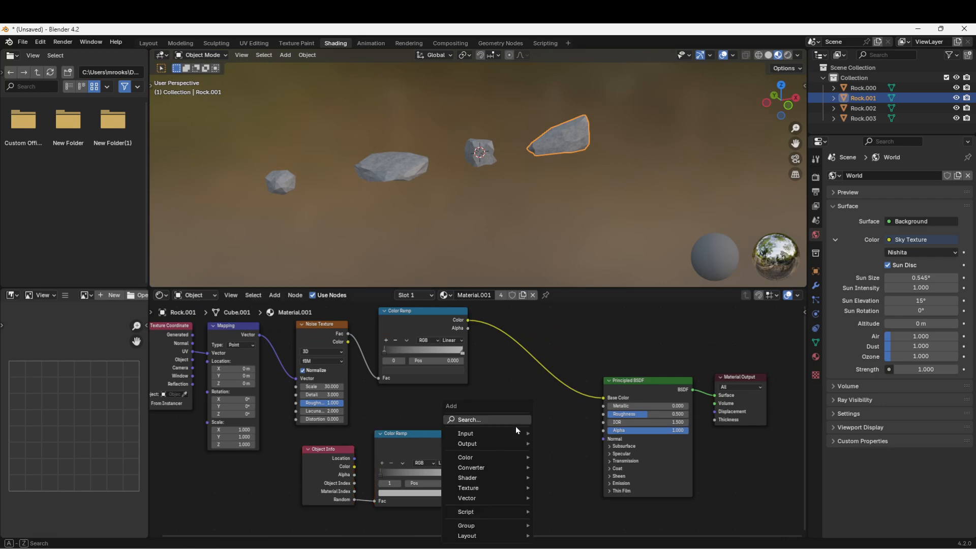
{"action": "type", "text": "mix color"}
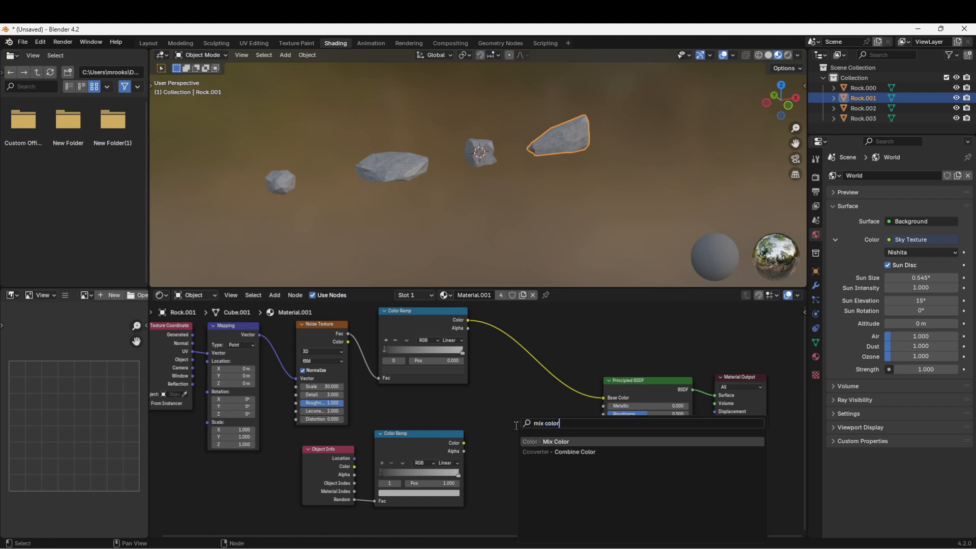
{"action": "key", "text": "Return"}
{"action": "left_click", "coordinate": [511, 357]}
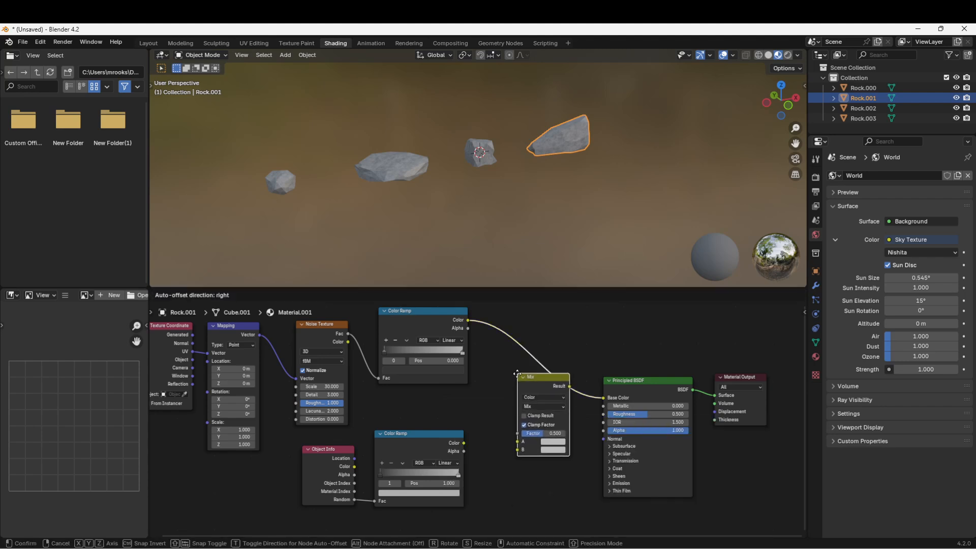
{"action": "left_click_drag", "start_coordinate": [464, 443], "coordinate": [517, 450]}
Set the Mix node's blending mode to Linear Light
{"action": "scroll", "coordinate": [361, 214], "scroll_direction": "up", "scroll_amount": 3}
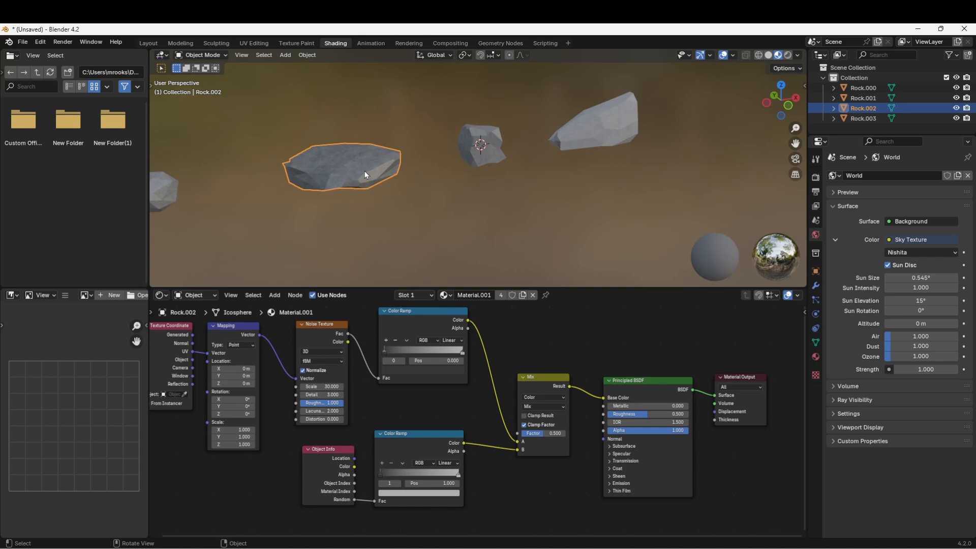
{"action": "scroll", "coordinate": [477, 370], "scroll_direction": "up", "scroll_amount": 6}
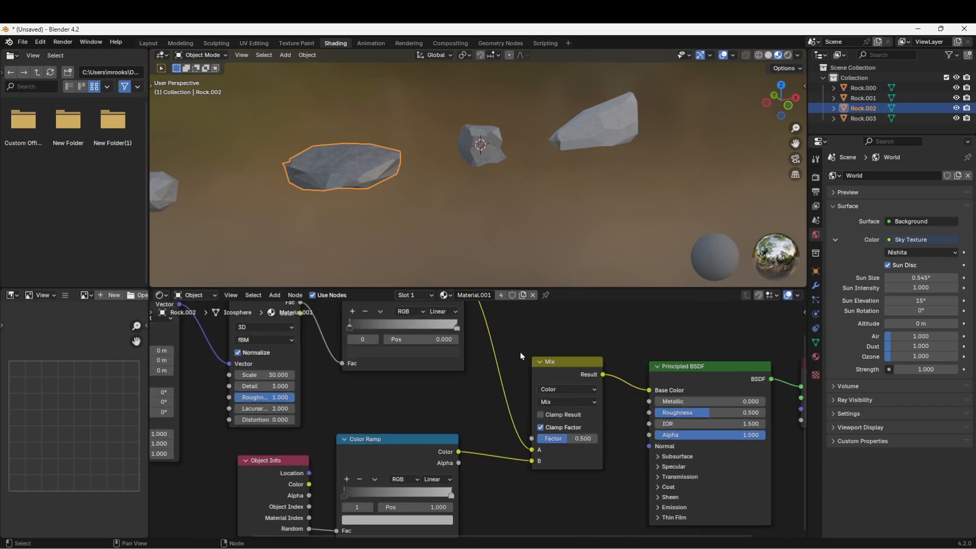
{"action": "middle_click_drag", "start_coordinate": [521, 337], "coordinate": [403, 328]}
{"action": "scroll", "coordinate": [432, 345], "scroll_direction": "up", "scroll_amount": 1}
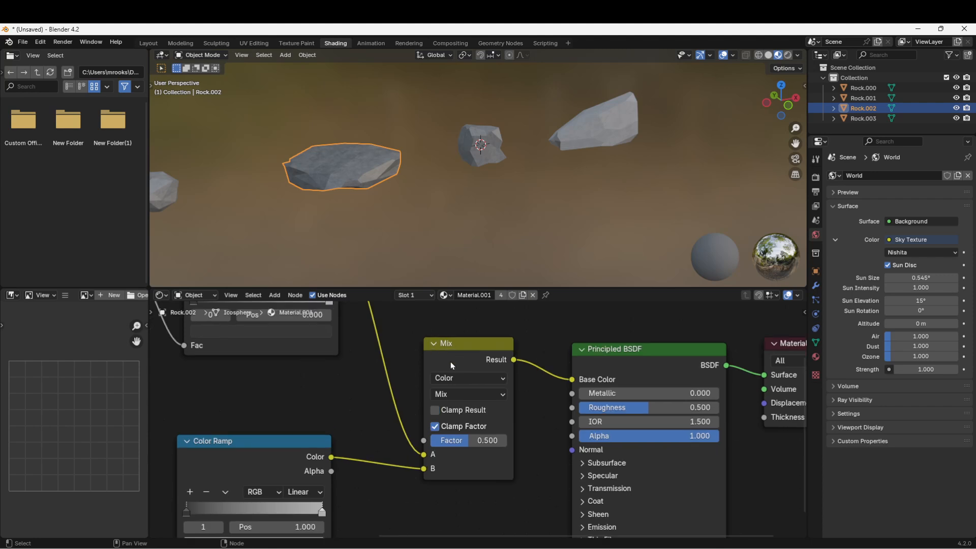
{"action": "left_click", "coordinate": [450, 395]}
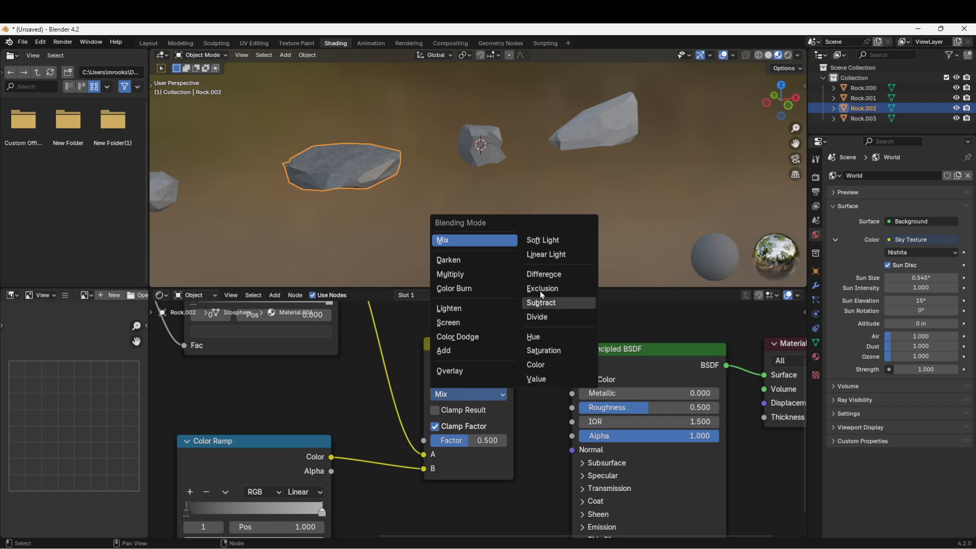
{"action": "left_click", "coordinate": [540, 255]}
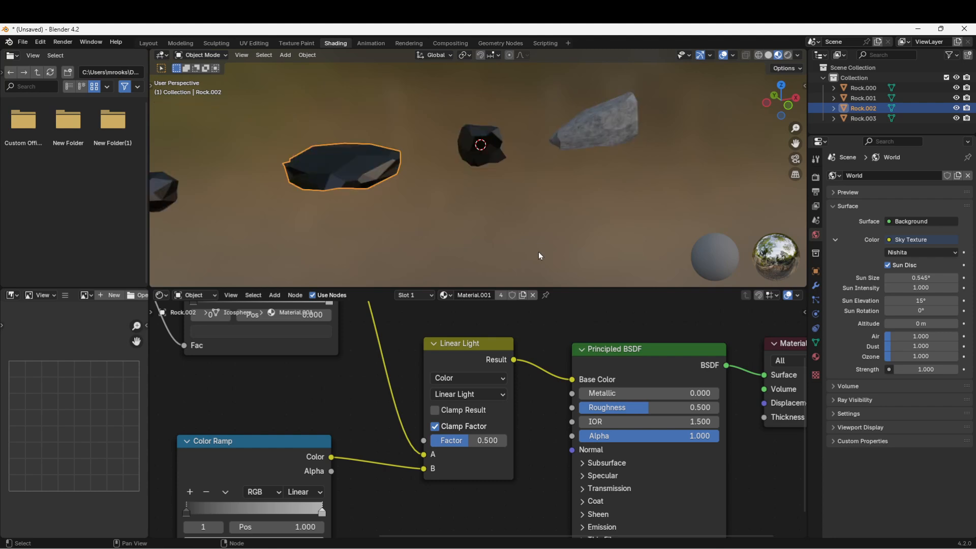
Select the lower Color Ramp's dark stop, then move the upper Color Ramp's dark stop to position 0.045
{"action": "middle_click_drag", "start_coordinate": [299, 407], "coordinate": [391, 429]}
{"action": "middle_click_drag", "start_coordinate": [384, 287], "coordinate": [399, 370]}
{"action": "scroll", "coordinate": [310, 427], "scroll_direction": "down", "scroll_amount": 2}
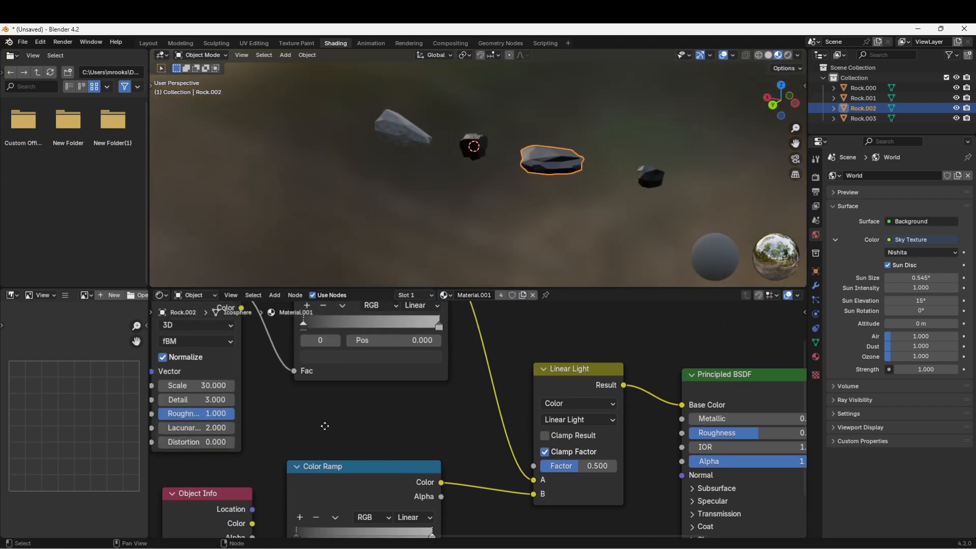
{"action": "middle_click_drag", "start_coordinate": [363, 419], "coordinate": [354, 387]}
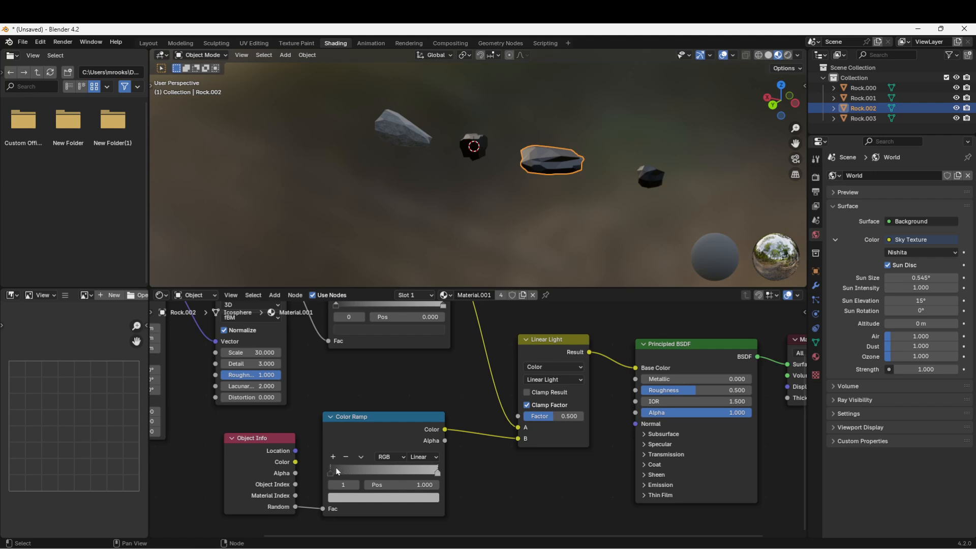
{"action": "left_click_drag", "start_coordinate": [330, 472], "coordinate": [290, 449]}
{"action": "middle_click_drag", "start_coordinate": [335, 362], "coordinate": [332, 412]}
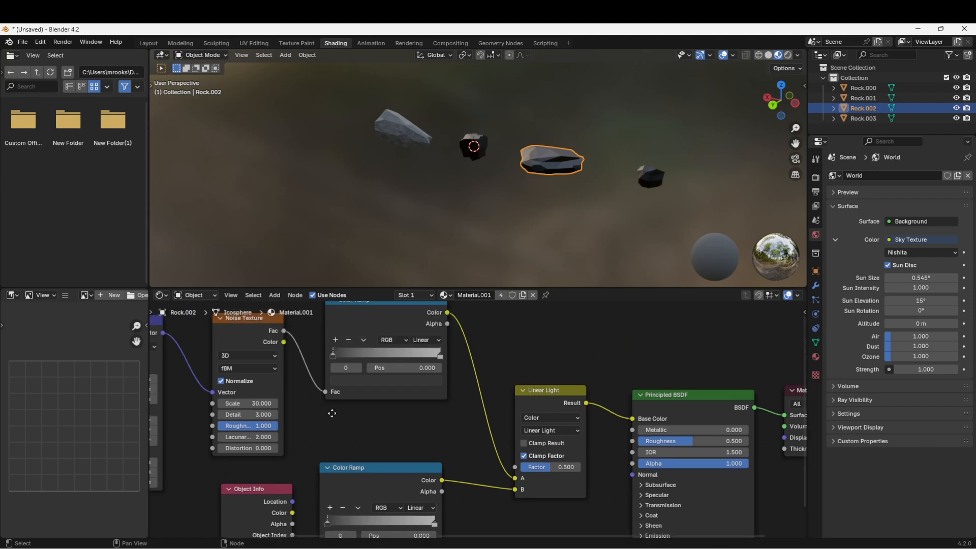
{"action": "left_click_drag", "start_coordinate": [331, 358], "coordinate": [310, 366]}
{"action": "scroll", "coordinate": [371, 429], "scroll_direction": "up", "scroll_amount": 2}
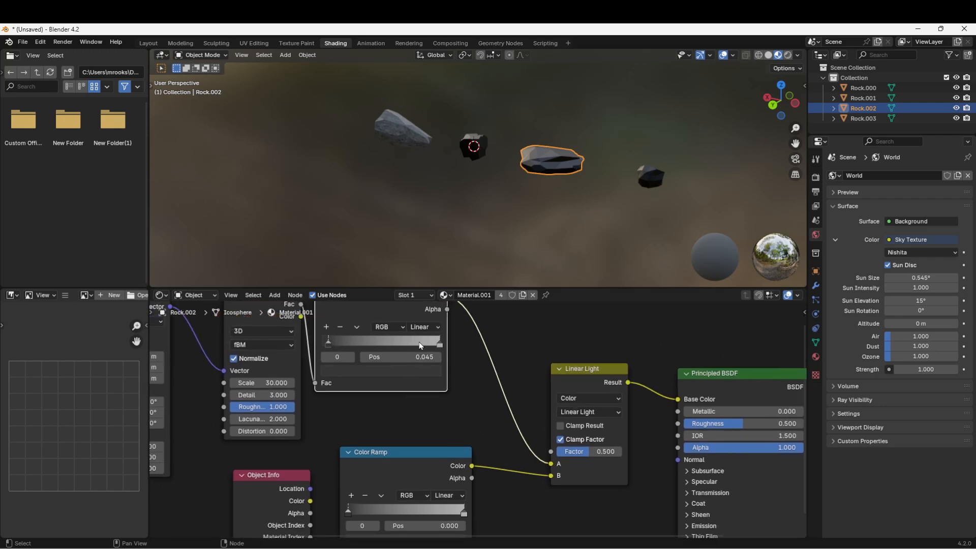
Try a lighter gray on the lower Color Ramp's dark stop and the Clamp Result option on the Linear Light node
{"action": "mouse_move", "coordinate": [440, 346]}
{"action": "left_mouse_down"}
{"action": "mouse_move", "coordinate": [371, 346]}
{"action": "mouse_move", "coordinate": [451, 345]}
{"action": "left_mouse_up"}
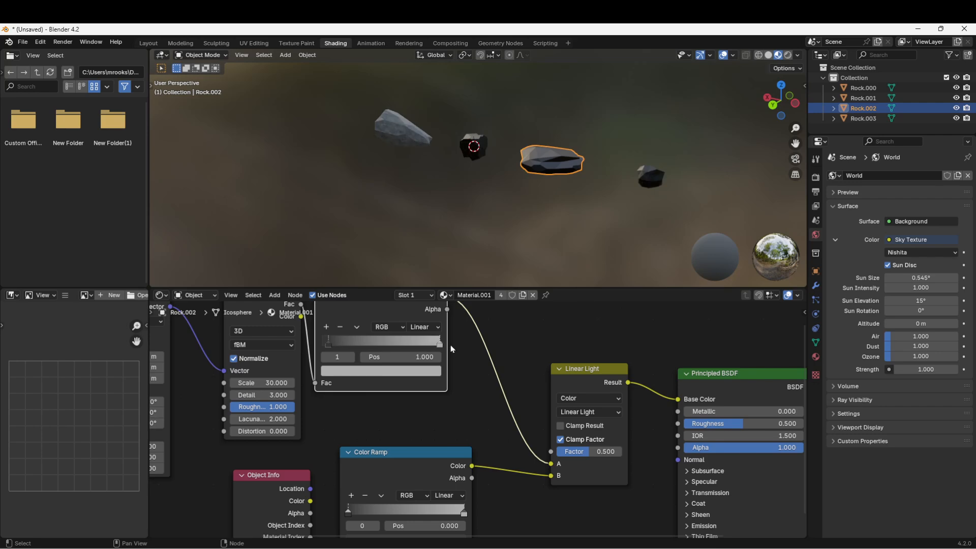
{"action": "middle_click_drag", "start_coordinate": [386, 434], "coordinate": [396, 419]}
{"action": "left_click", "coordinate": [381, 437]}
{"action": "scroll", "coordinate": [396, 446], "scroll_direction": "down", "scroll_amount": 2}
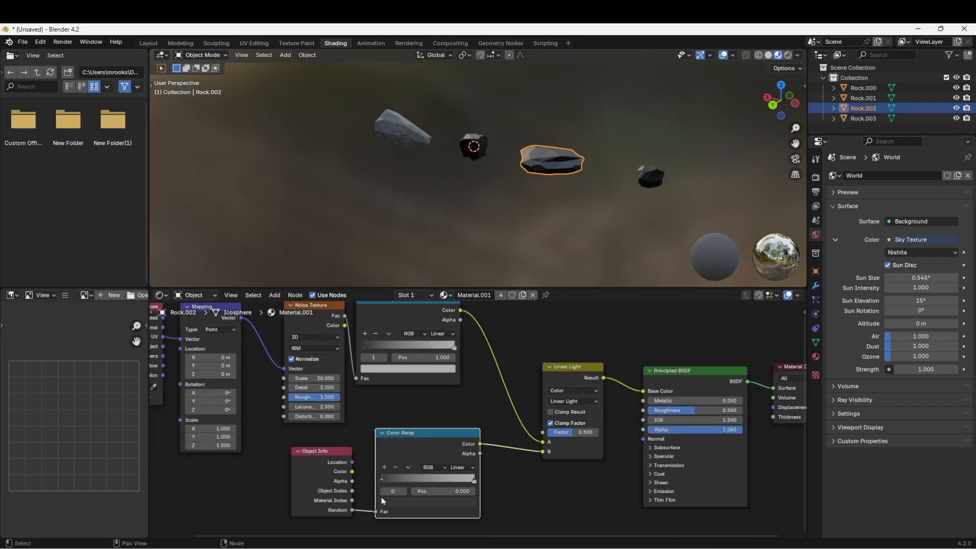
{"action": "scroll", "coordinate": [399, 447], "scroll_direction": "up", "scroll_amount": 3}
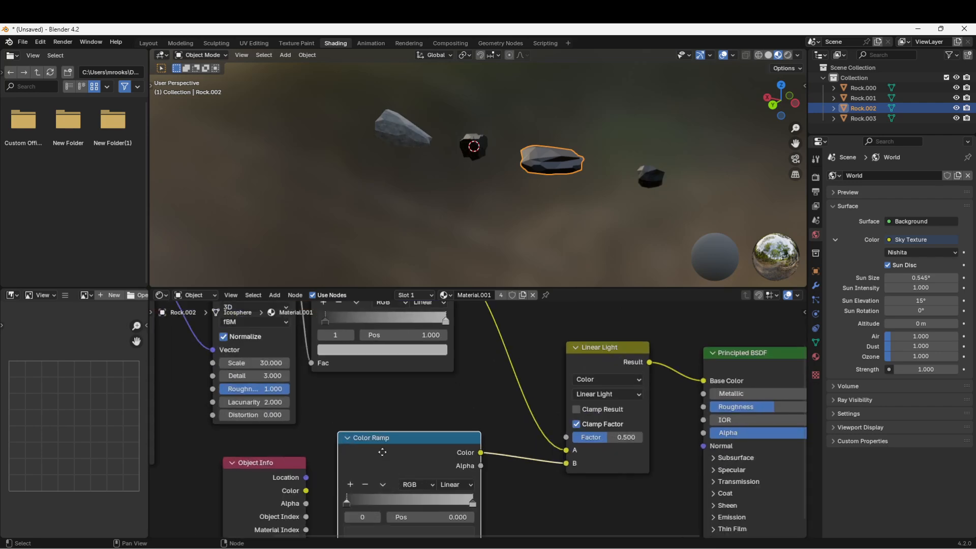
{"action": "middle_click_drag", "start_coordinate": [358, 501], "coordinate": [355, 458]}
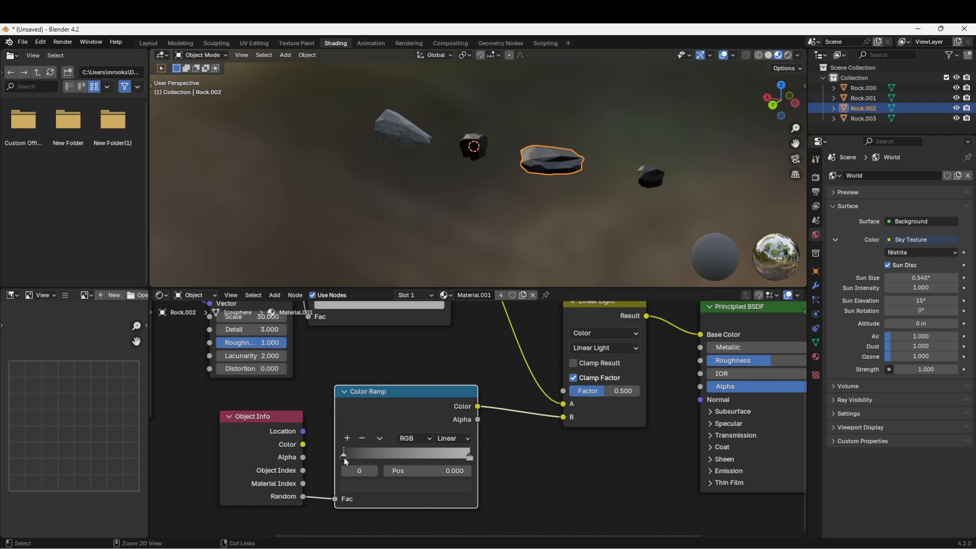
{"action": "left_click", "coordinate": [378, 487]}
{"action": "left_click_drag", "start_coordinate": [458, 390], "coordinate": [460, 322]}
{"action": "middle_click_drag", "start_coordinate": [569, 227], "coordinate": [440, 243]}
{"action": "scroll", "coordinate": [400, 222], "scroll_direction": "up", "scroll_amount": 4}
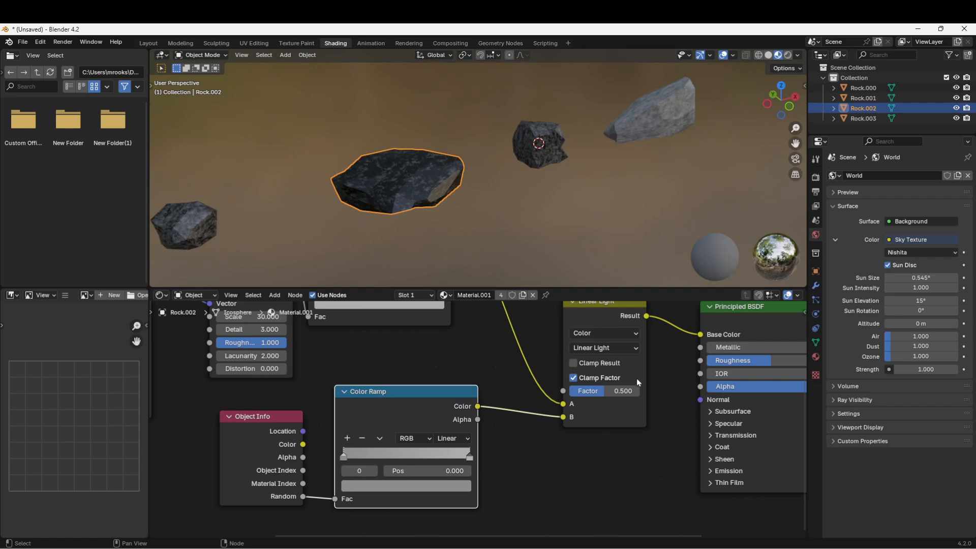
{"action": "left_click", "coordinate": [574, 363]}
{"action": "left_click", "coordinate": [359, 488]}
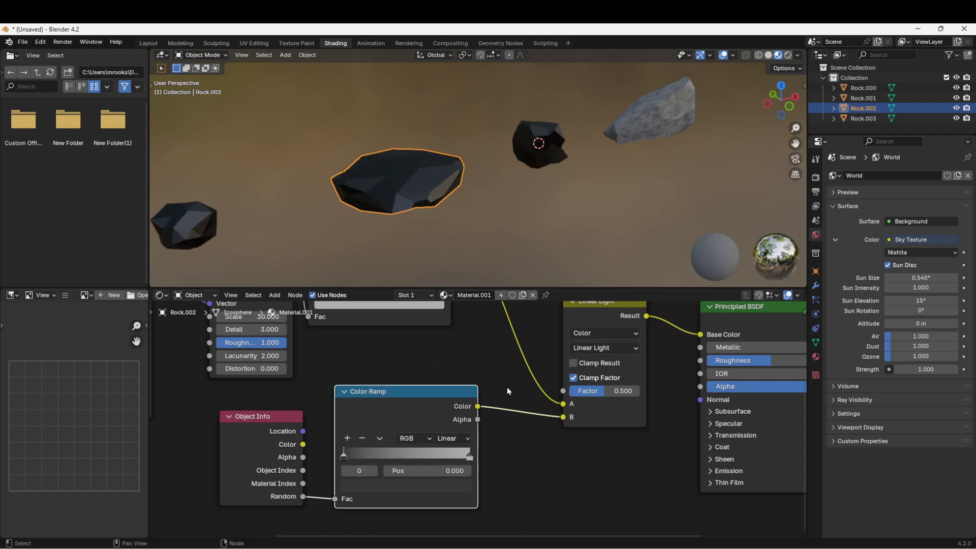
Try the Linear Light node's Factor at 0.158, 0 and 1 to compare the rocks' shading
{"action": "left_click_drag", "start_coordinate": [606, 389], "coordinate": [582, 389]}
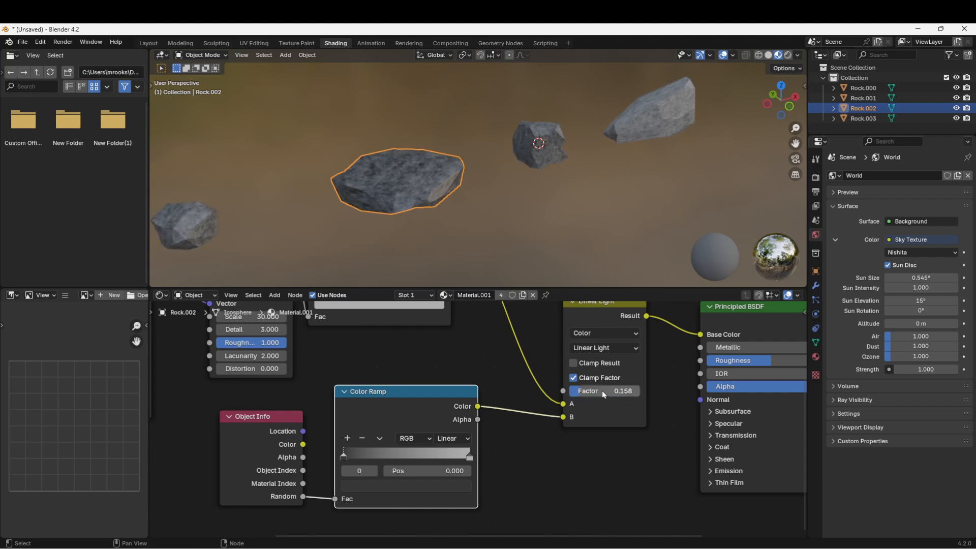
{"action": "middle_click_drag", "start_coordinate": [568, 386], "coordinate": [544, 397]}
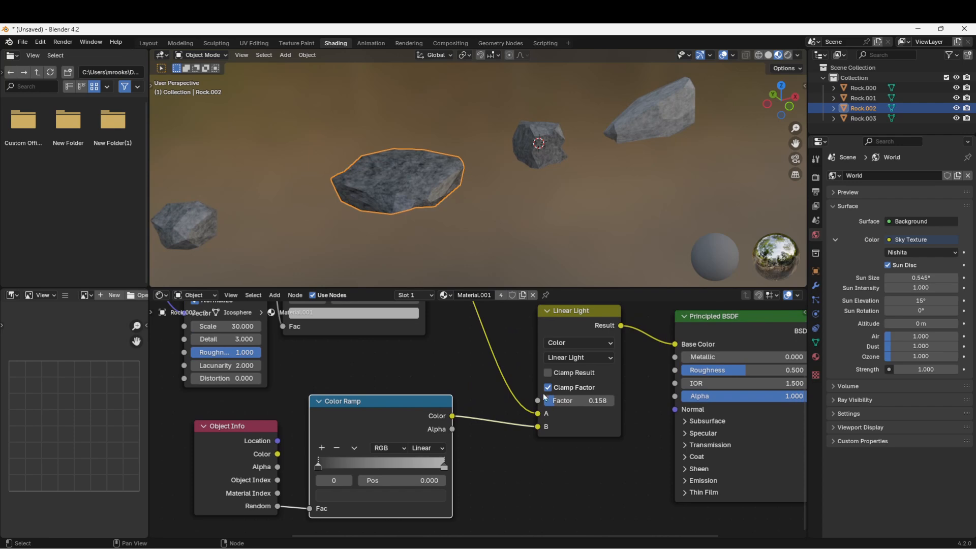
{"action": "scroll", "coordinate": [460, 357], "scroll_direction": "down", "scroll_amount": 3}
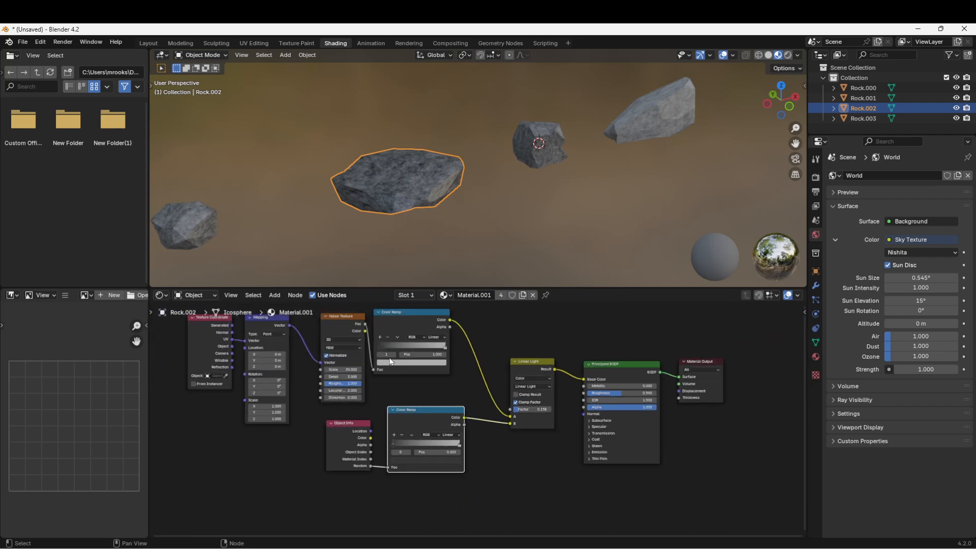
{"action": "left_click_drag", "start_coordinate": [389, 359], "coordinate": [402, 371]}
{"action": "scroll", "coordinate": [498, 402], "scroll_direction": "up", "scroll_amount": 2}
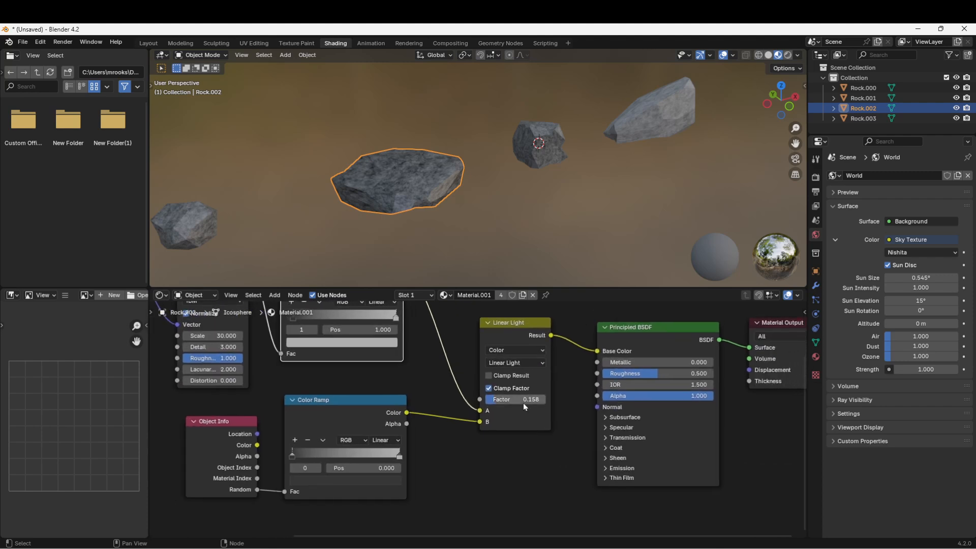
{"action": "left_click_drag", "start_coordinate": [525, 406], "coordinate": [481, 407]}
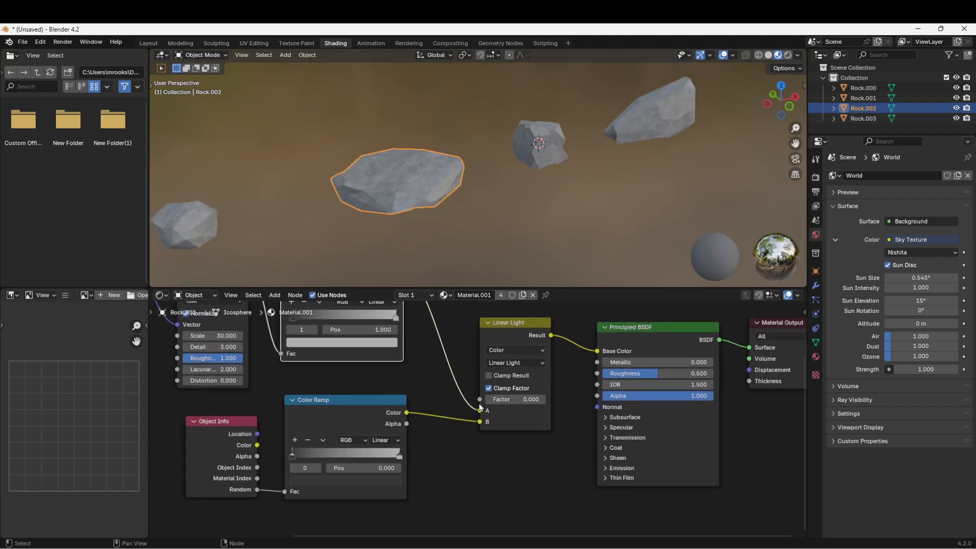
{"action": "middle_click_drag", "start_coordinate": [356, 305], "coordinate": [328, 348]}
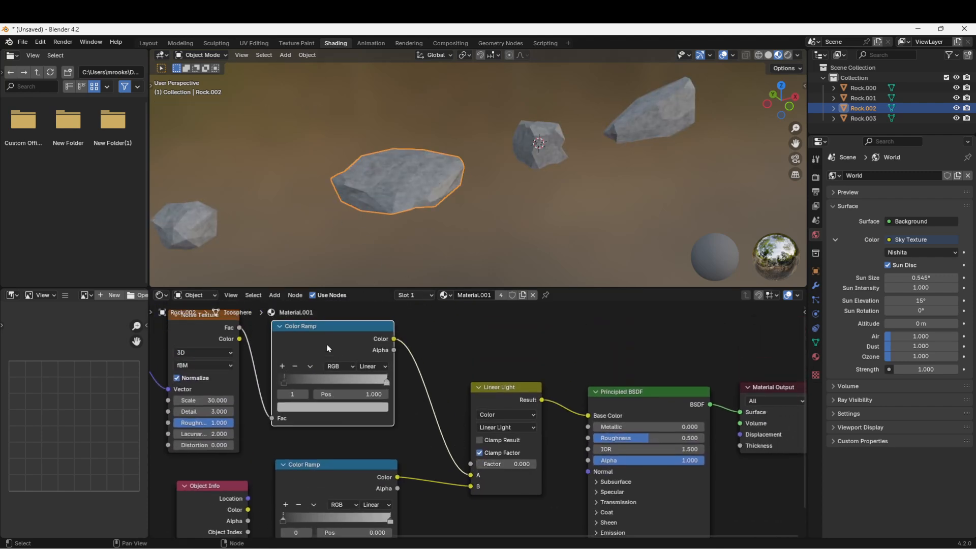
{"action": "left_click_drag", "start_coordinate": [508, 464], "coordinate": [537, 464]}
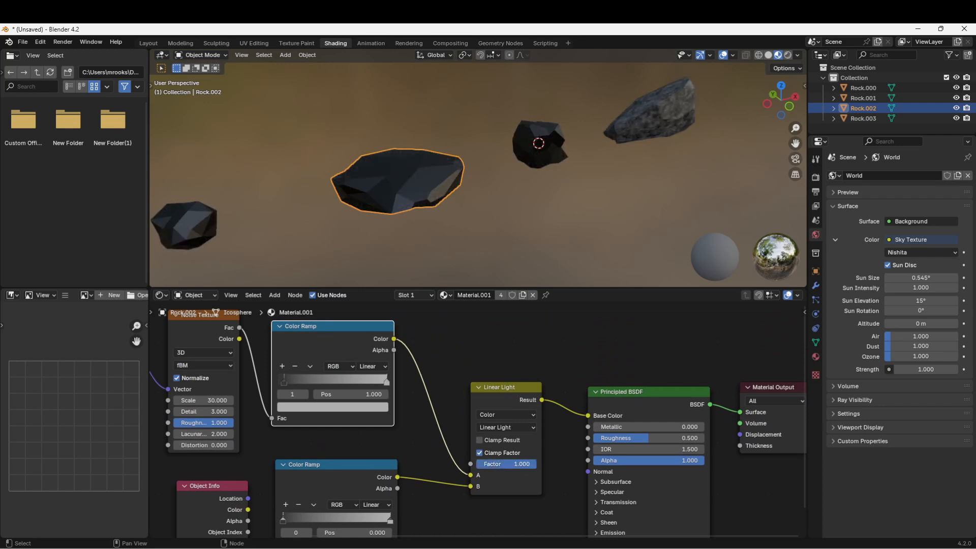
{"action": "middle_click_drag", "start_coordinate": [322, 471], "coordinate": [340, 440]}
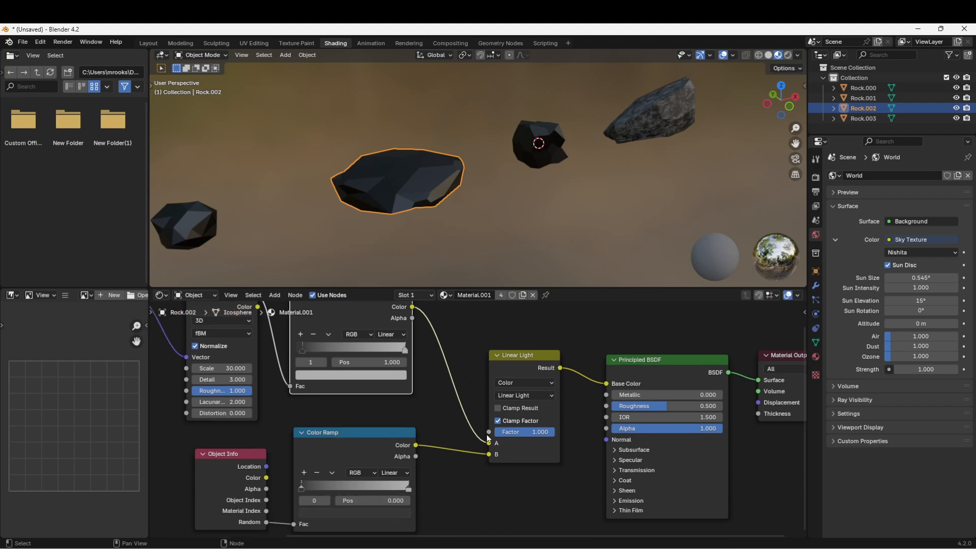
Set the Linear Light node's Factor to 0.183 and check the four rocks from close up and far away
{"action": "left_click_drag", "start_coordinate": [554, 432], "coordinate": [505, 432]}
{"action": "middle_click_drag", "start_coordinate": [340, 231], "coordinate": [277, 150]}
{"action": "middle_click_drag", "start_coordinate": [546, 183], "coordinate": [364, 194]}
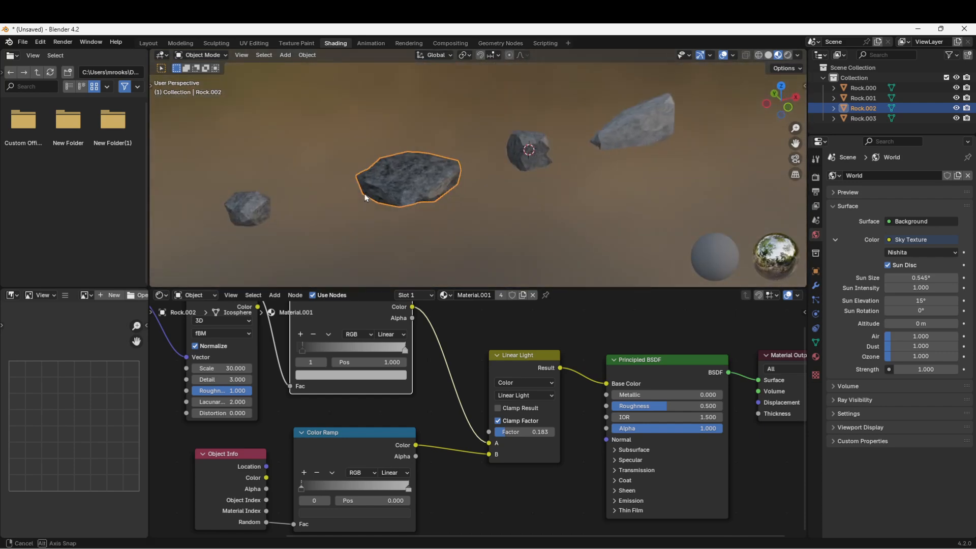
{"action": "scroll", "coordinate": [365, 203], "scroll_direction": "down", "scroll_amount": 3}
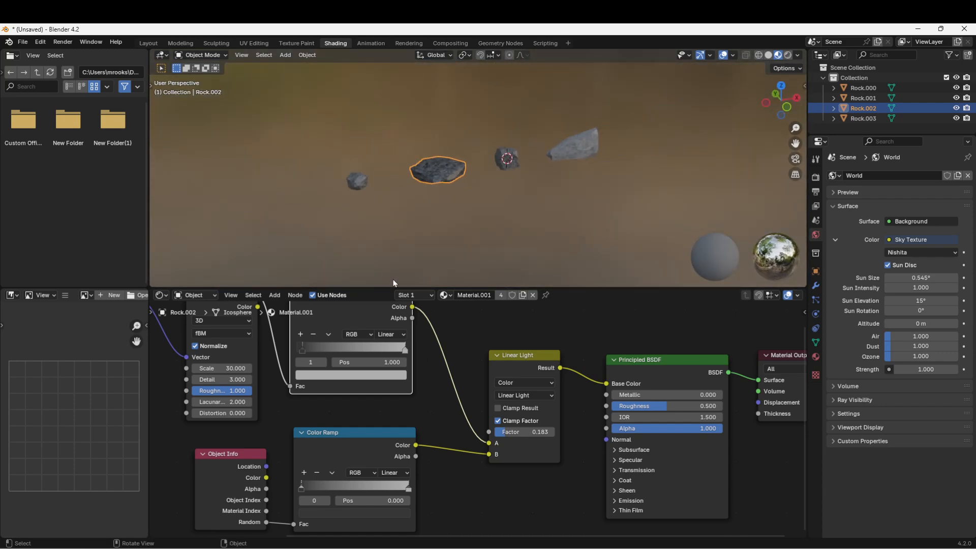
{"action": "scroll", "coordinate": [435, 222], "scroll_direction": "down", "scroll_amount": 2}
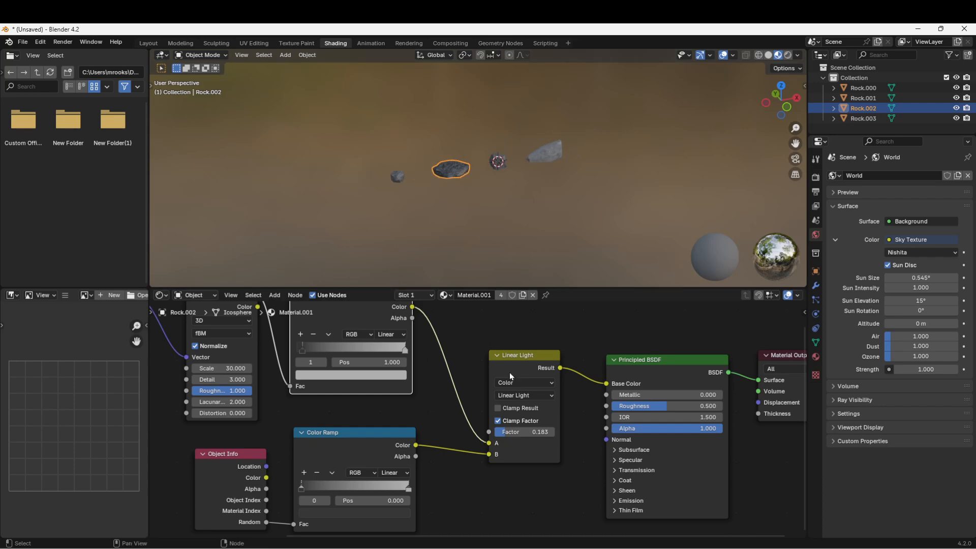
{"action": "scroll", "coordinate": [508, 376], "scroll_direction": "down", "scroll_amount": 1}
{"action": "scroll", "coordinate": [611, 407], "scroll_direction": "up", "scroll_amount": 2}
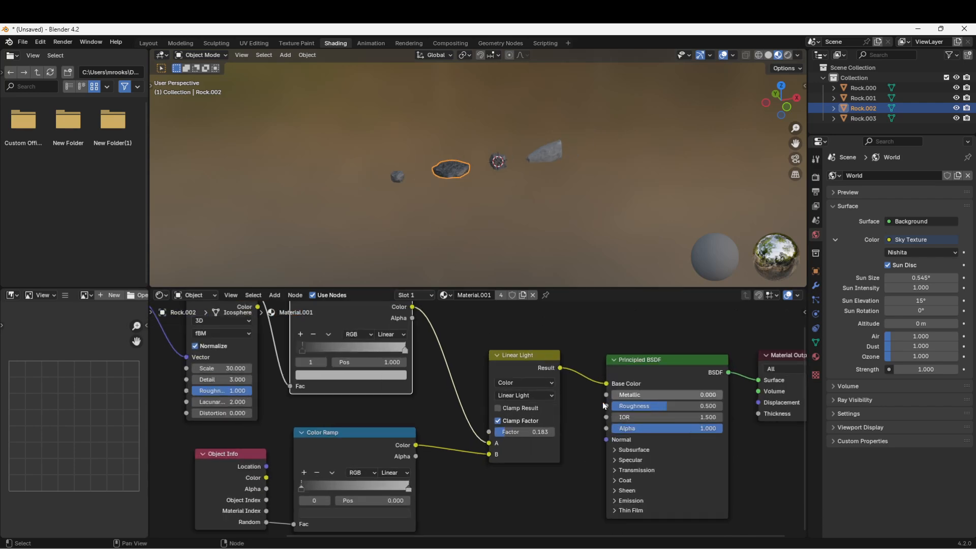
Set the Principled BSDF's Roughness to 1.000, deselect the rock and inspect all four rocks from several angles
{"action": "middle_click_drag", "start_coordinate": [611, 407], "coordinate": [462, 423]}
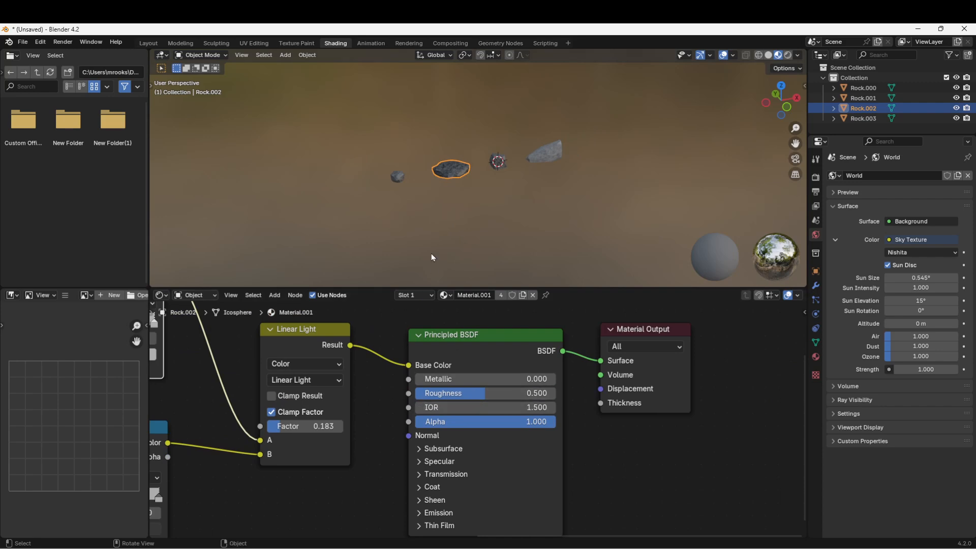
{"action": "scroll", "coordinate": [432, 252], "scroll_direction": "up", "scroll_amount": 4}
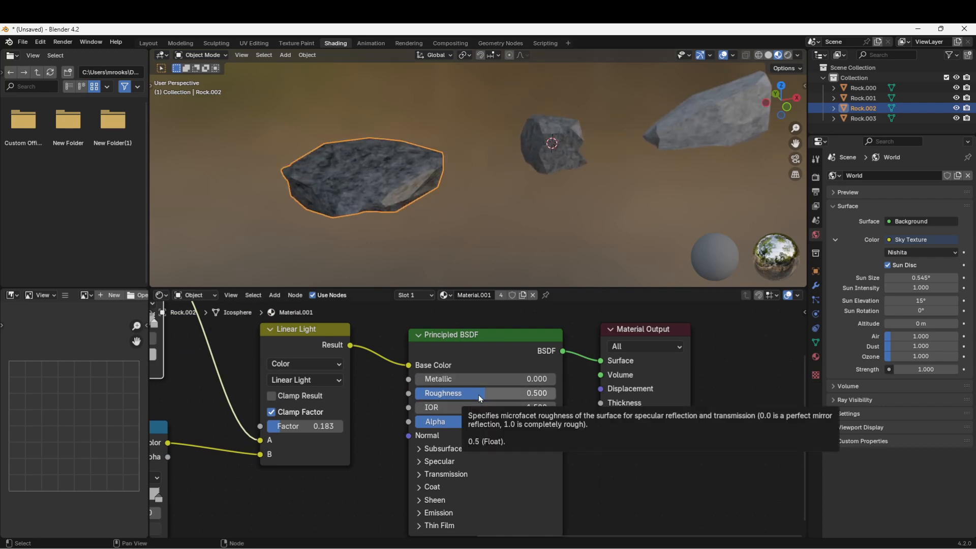
{"action": "left_click_drag", "start_coordinate": [478, 395], "coordinate": [570, 395]}
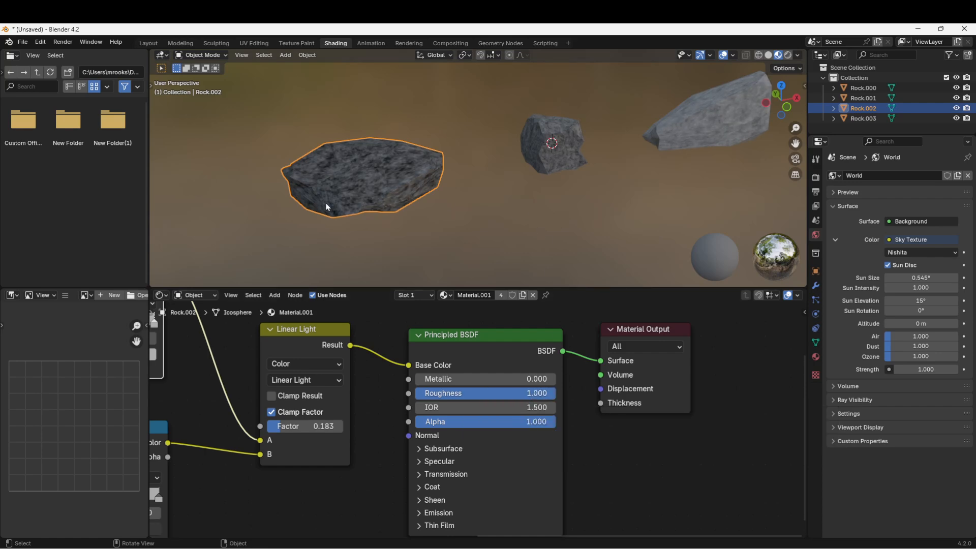
{"action": "middle_click_drag", "start_coordinate": [326, 206], "coordinate": [374, 216]}
{"action": "left_click", "coordinate": [541, 233]}
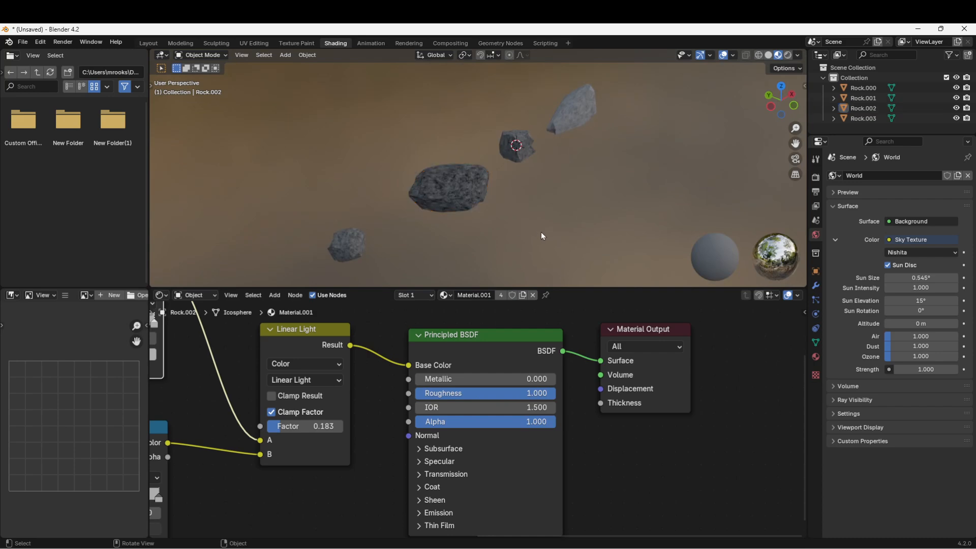
{"action": "middle_click_drag", "start_coordinate": [541, 234], "coordinate": [456, 253]}
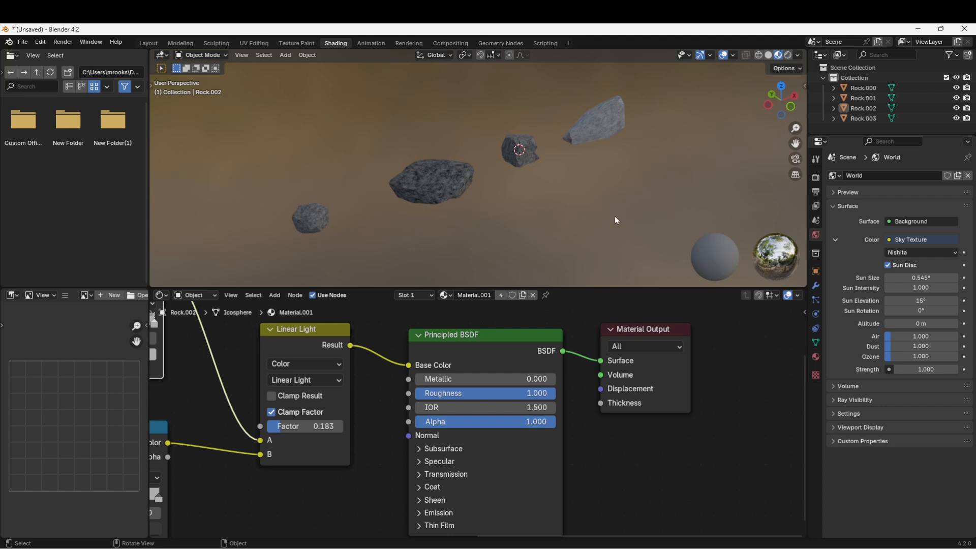
{"action": "middle_click_drag", "start_coordinate": [616, 220], "coordinate": [508, 223]}
{"action": "scroll", "coordinate": [386, 393], "scroll_direction": "down", "scroll_amount": 2}
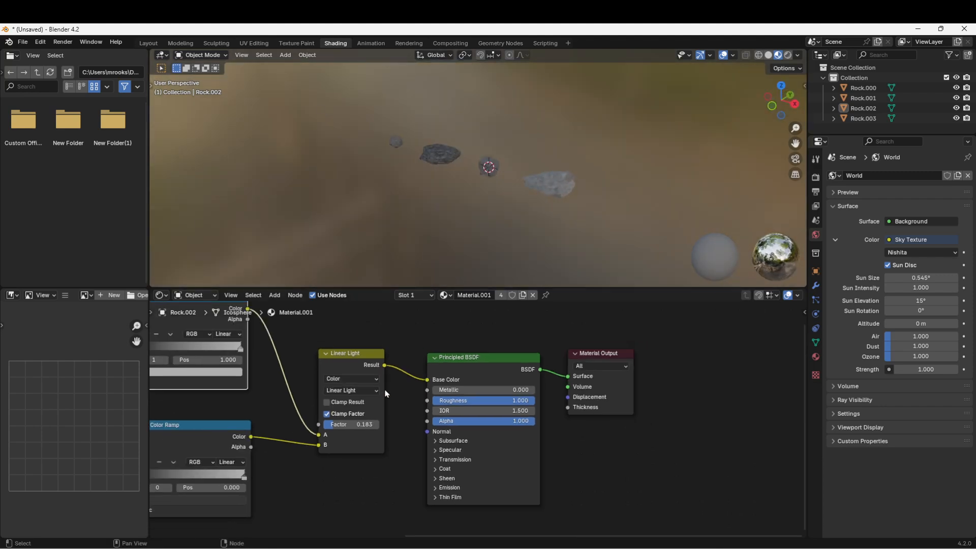
{"action": "middle_click_drag", "start_coordinate": [385, 393], "coordinate": [490, 393]}
{"action": "middle_click_drag", "start_coordinate": [383, 357], "coordinate": [500, 395]}
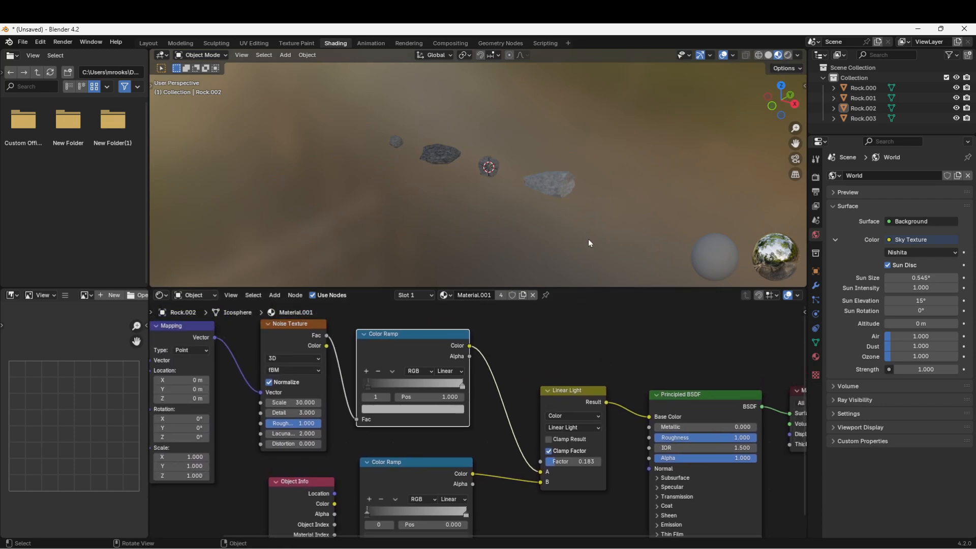
Mark the objects Rock.000 and Rock.001 as assets
{"action": "left_click", "coordinate": [857, 89]}
{"action": "right_click", "coordinate": [861, 91]}
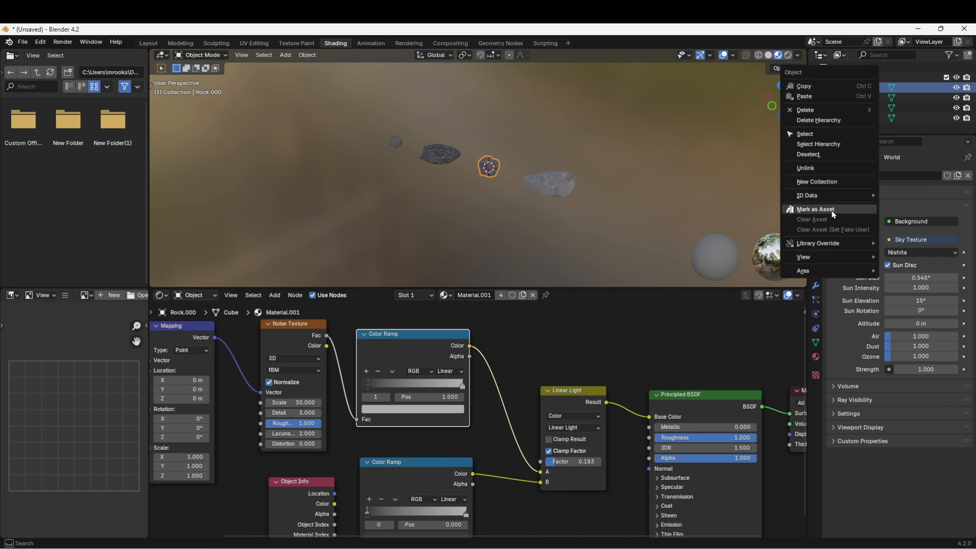
{"action": "left_click", "coordinate": [818, 209]}
{"action": "left_click", "coordinate": [861, 101]}
{"action": "right_click", "coordinate": [861, 102]}
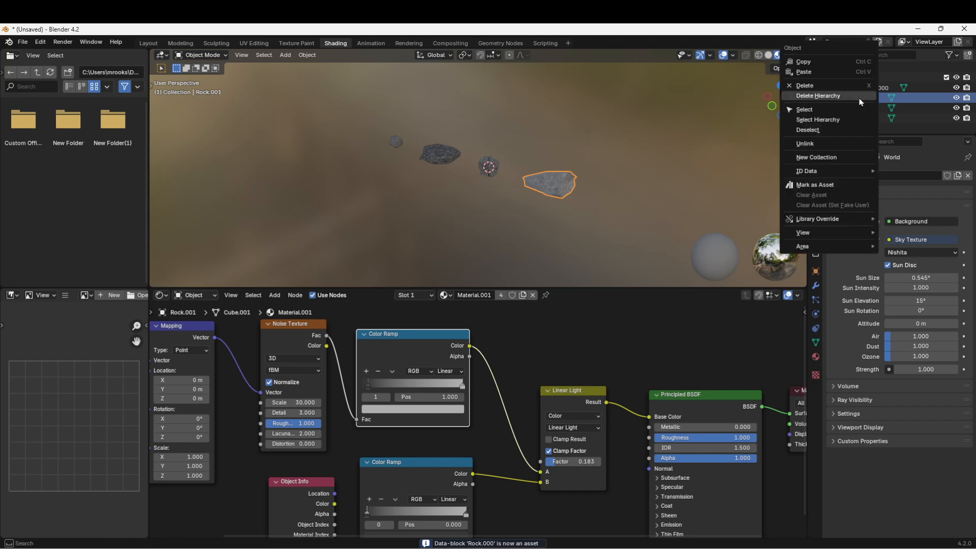
{"action": "mouse_move", "coordinate": [839, 109]}
{"action": "left_click", "coordinate": [838, 186]}
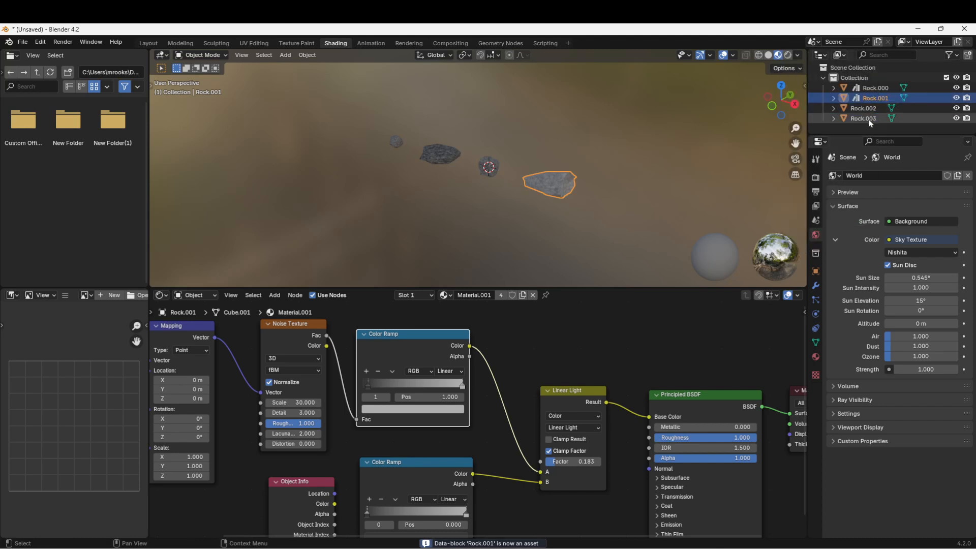
Mark the objects Rock.002 and Rock.003 as assets
{"action": "left_click", "coordinate": [863, 108]}
{"action": "right_click", "coordinate": [863, 109]}
{"action": "left_click", "coordinate": [822, 184]}
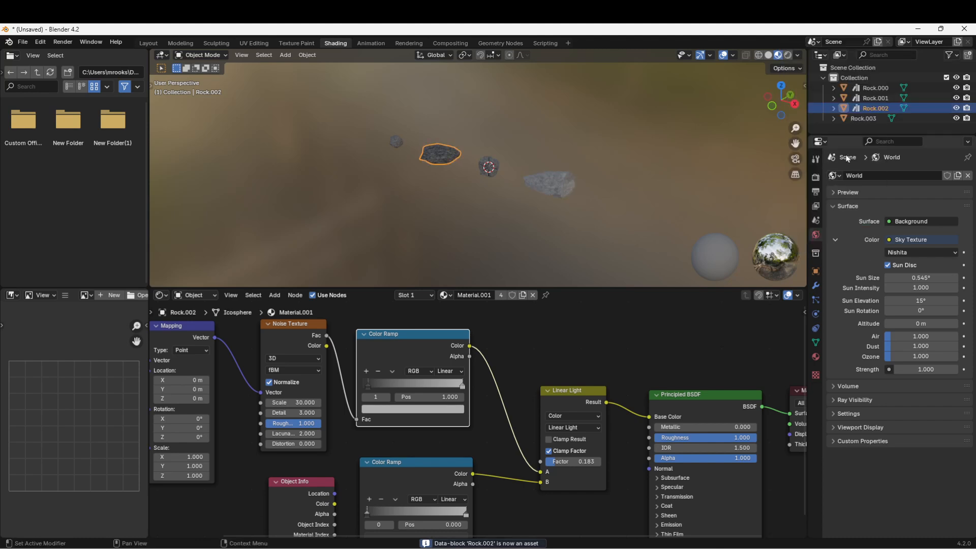
{"action": "left_click", "coordinate": [857, 118]}
{"action": "right_click", "coordinate": [857, 118]}
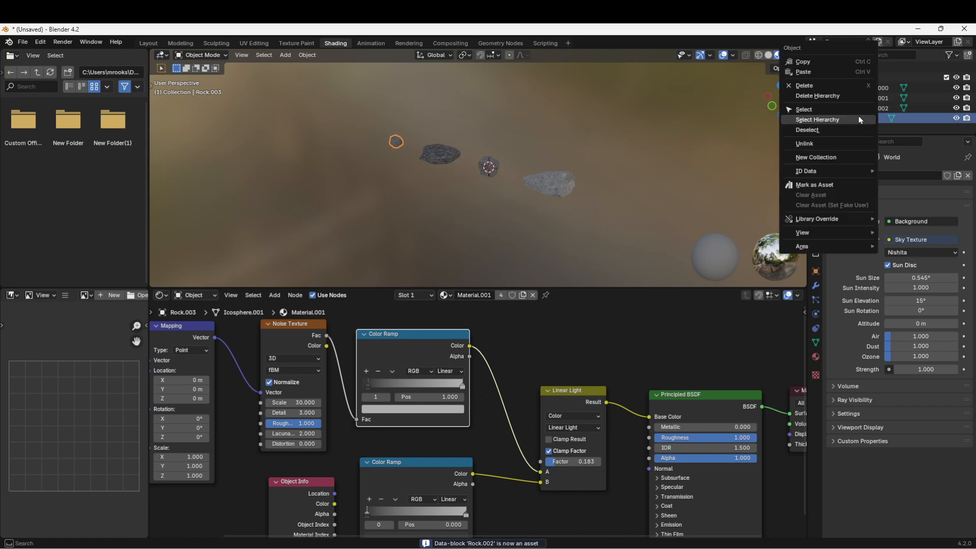
{"action": "left_click", "coordinate": [829, 185]}
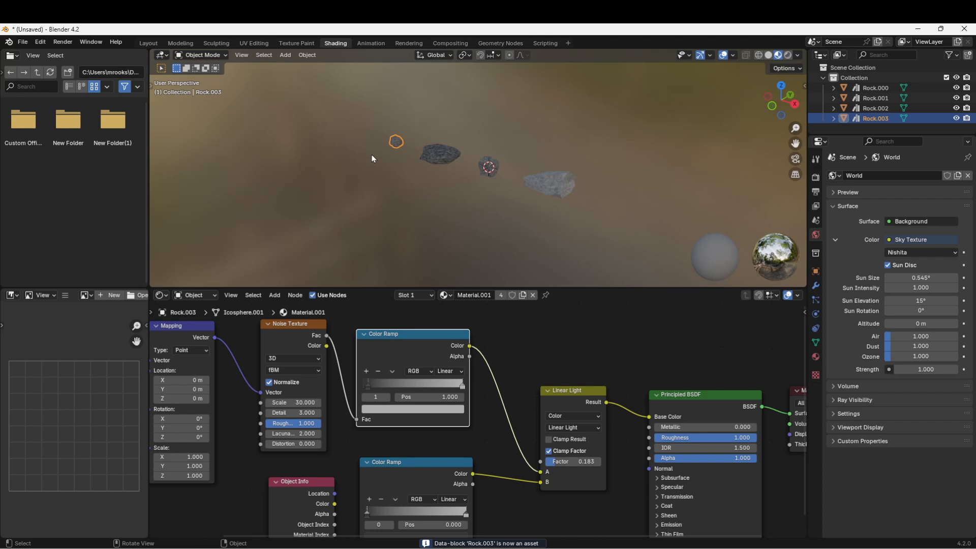